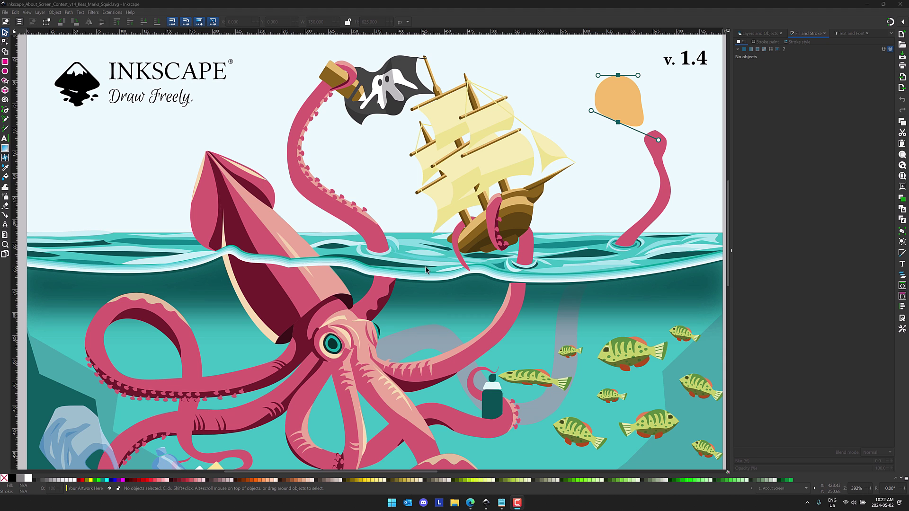
- Select the clipped squid artwork group, then deselect it
scroll(417, 258, "down", 1)
left_click(286, 204)
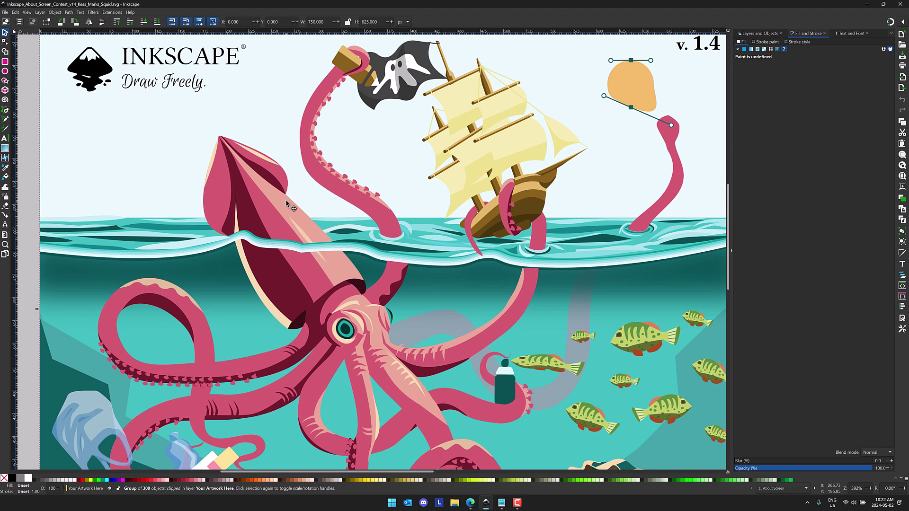
key("Escape")
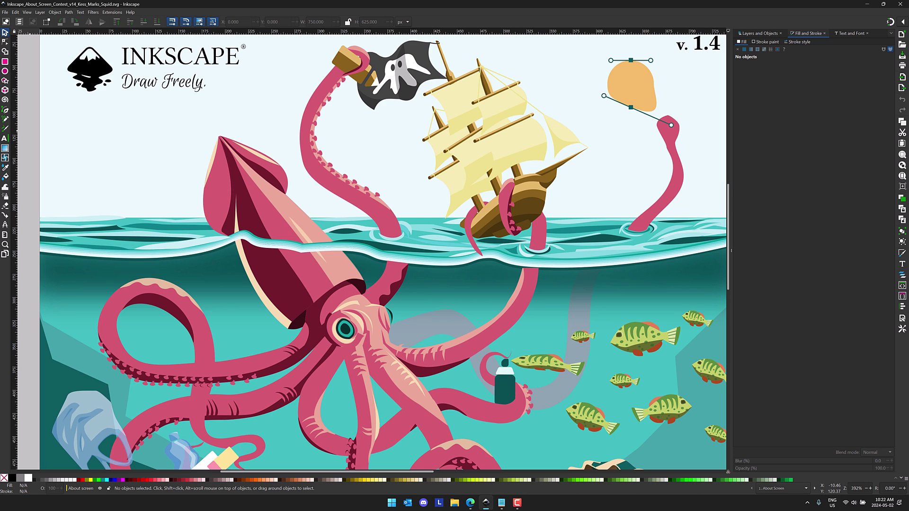
- Add a modular grid from the Grids settings of Document Properties and zoom out to view it
left_click(5, 13)
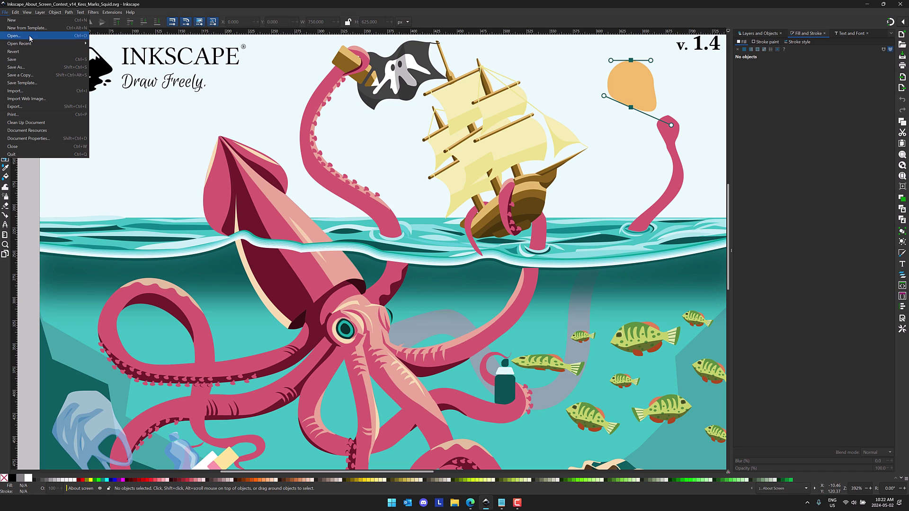
left_click(39, 138)
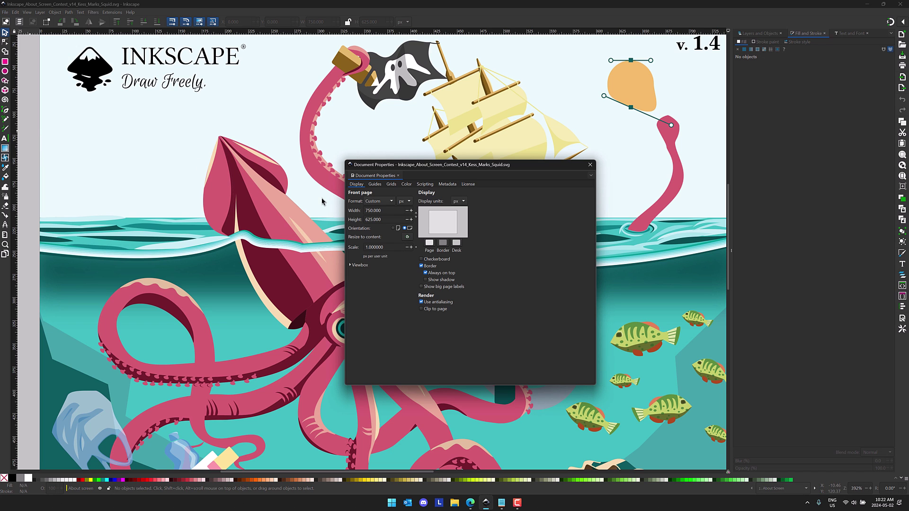
left_click(392, 186)
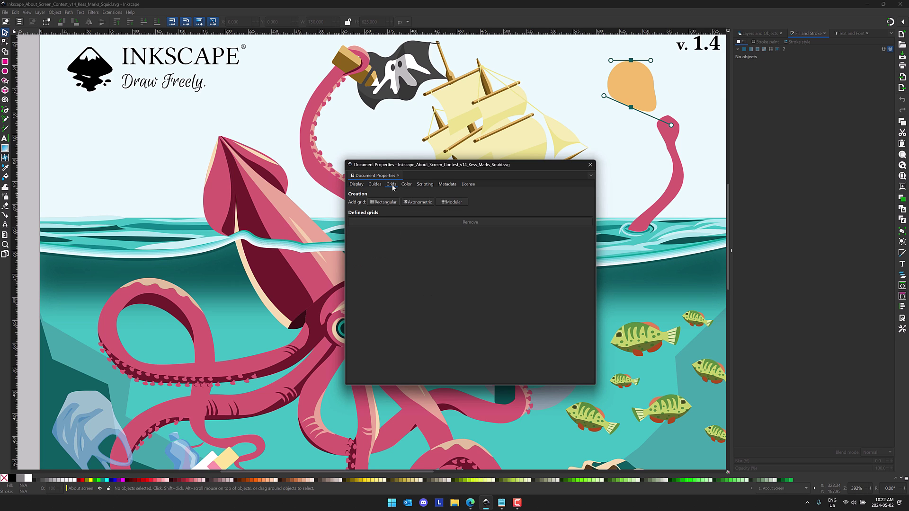
left_click(453, 202)
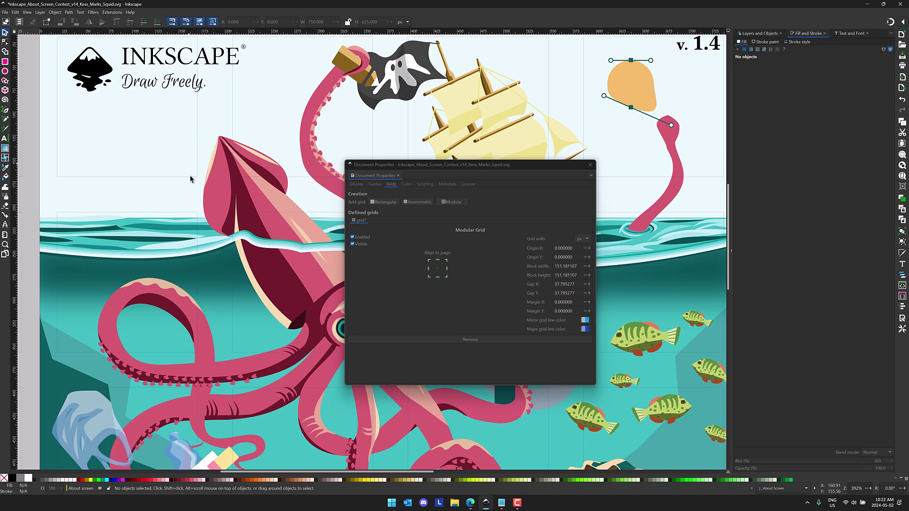
scroll(213, 237, "down", 3, "ctrl")
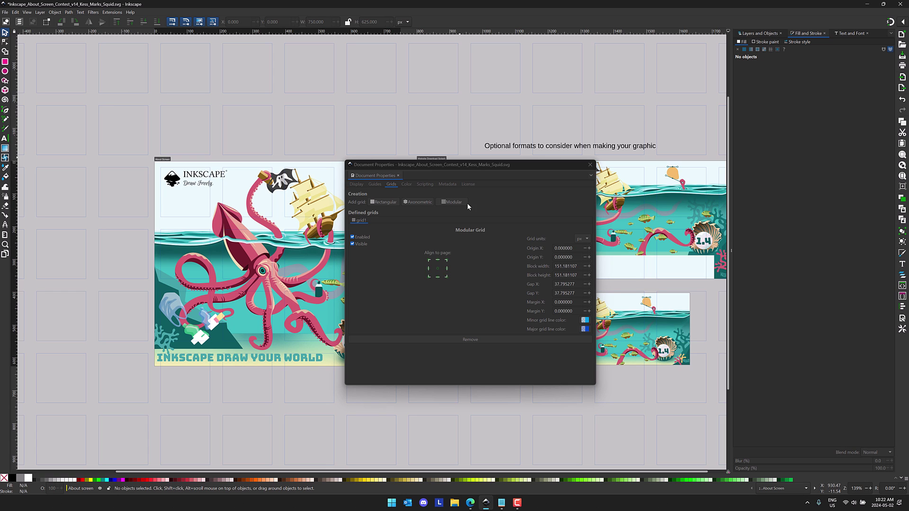
- Replace the modular grid with an axonometric grid
left_click(483, 339)
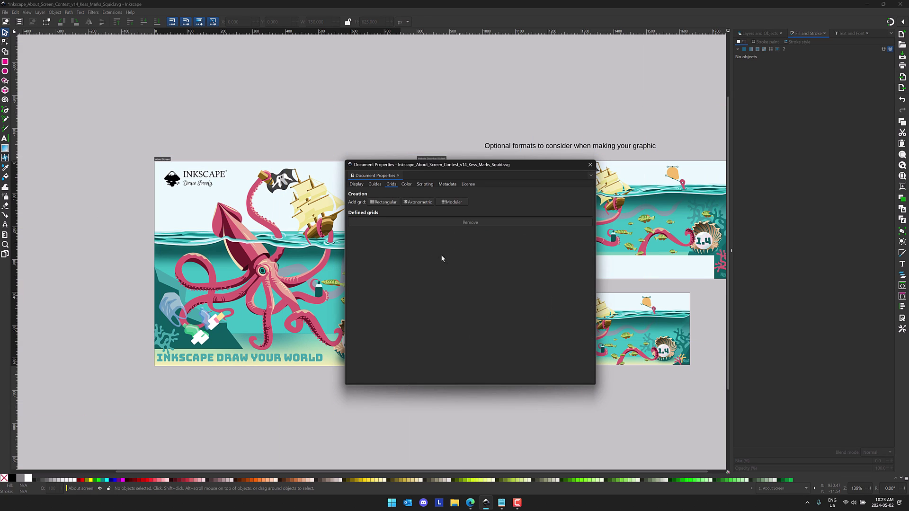
left_click(420, 202)
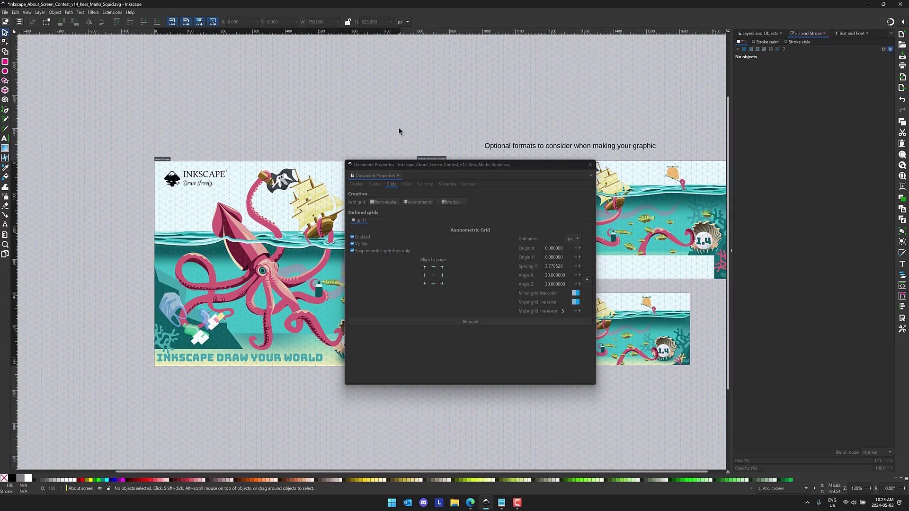
scroll(341, 121, "up", 3)
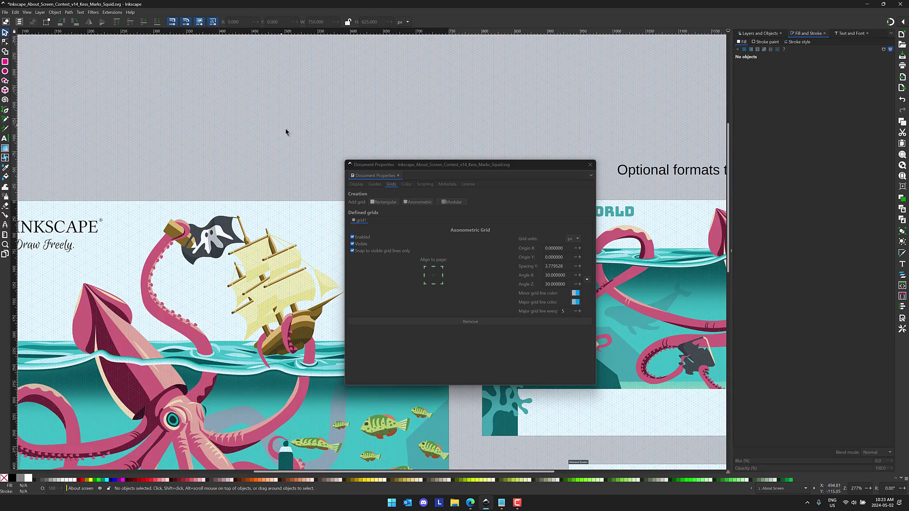
scroll(286, 133, "up", 4)
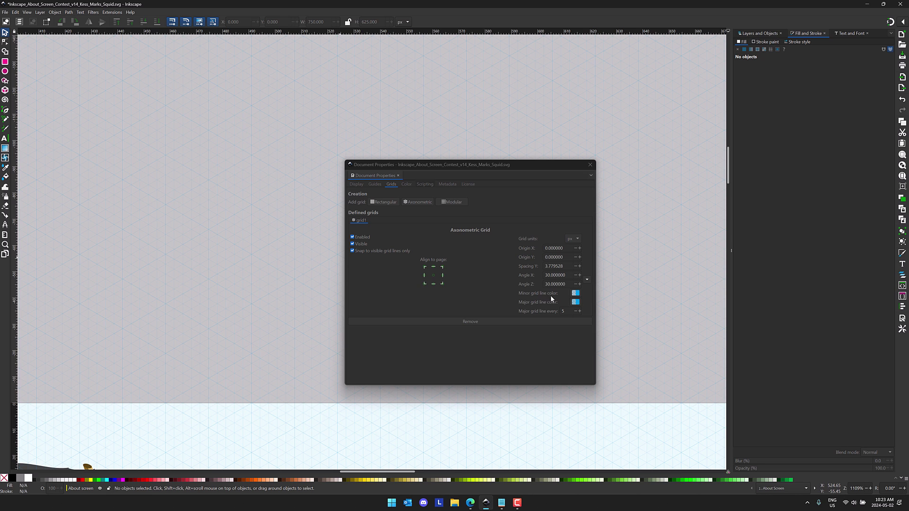
- Darken both the major and minor grid line colours to dark blue
left_click(579, 303)
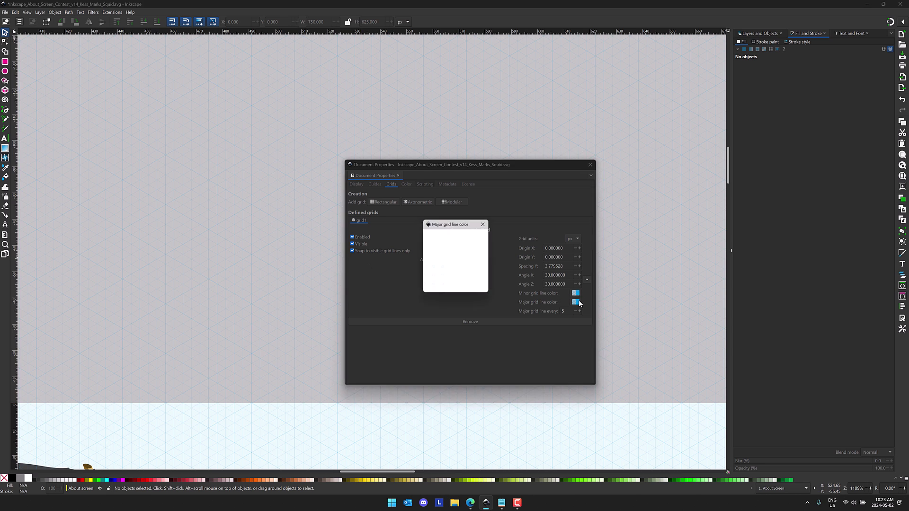
left_click_drag(440, 271, 433, 274)
left_click(576, 294)
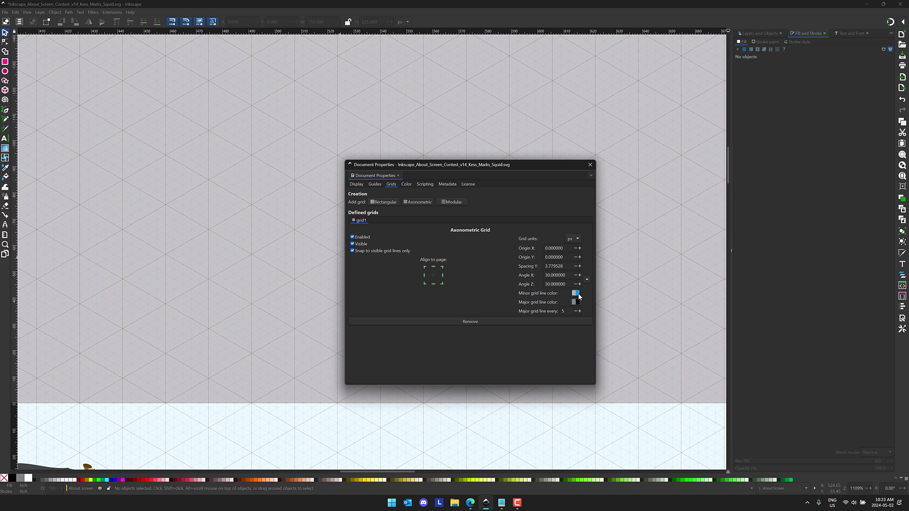
left_click_drag(558, 163, 751, 147)
left_click_drag(449, 270, 436, 271)
left_click(486, 223)
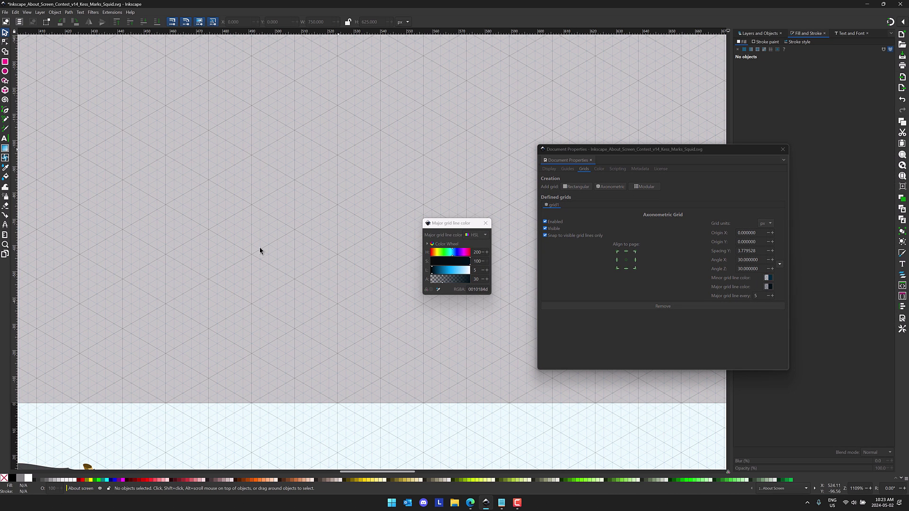
left_click(484, 226)
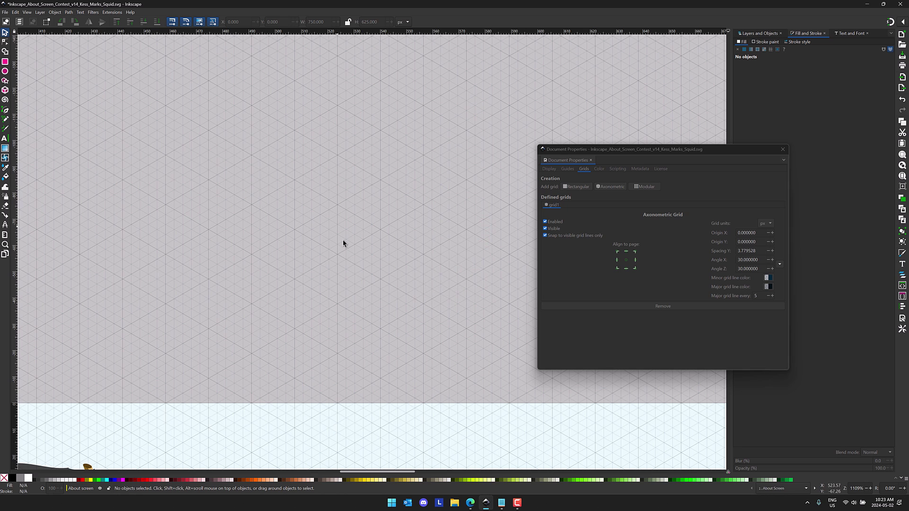
- Try a 26° Angle X, then remove the axonometric grid and close Document Properties
left_click(748, 260)
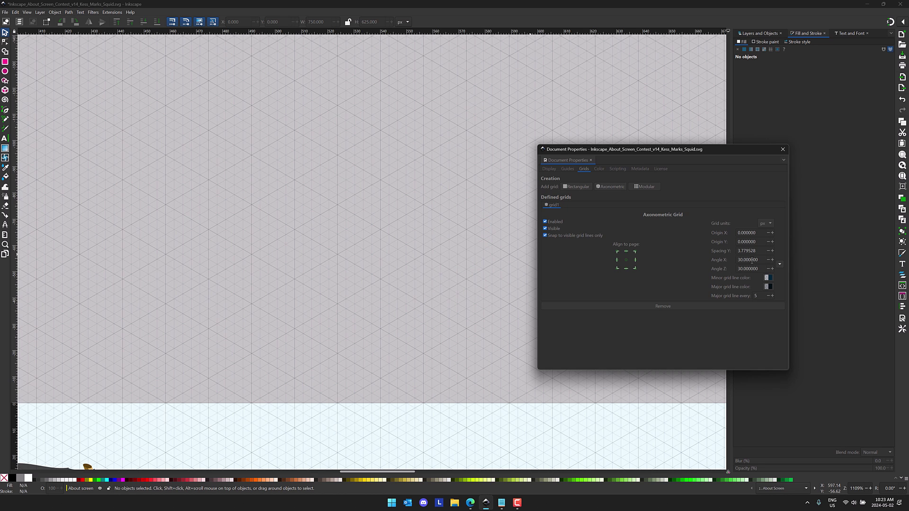
scroll(774, 261, "down", 4)
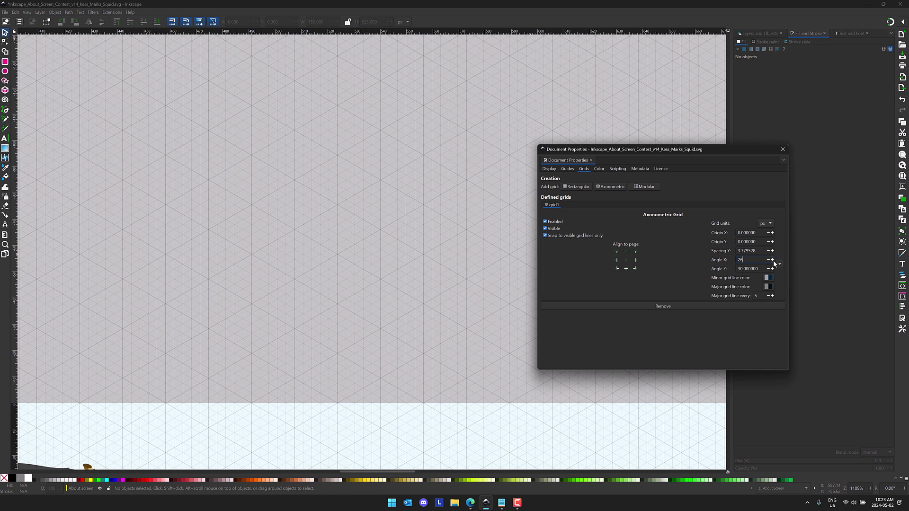
scroll(395, 275, "up", 3)
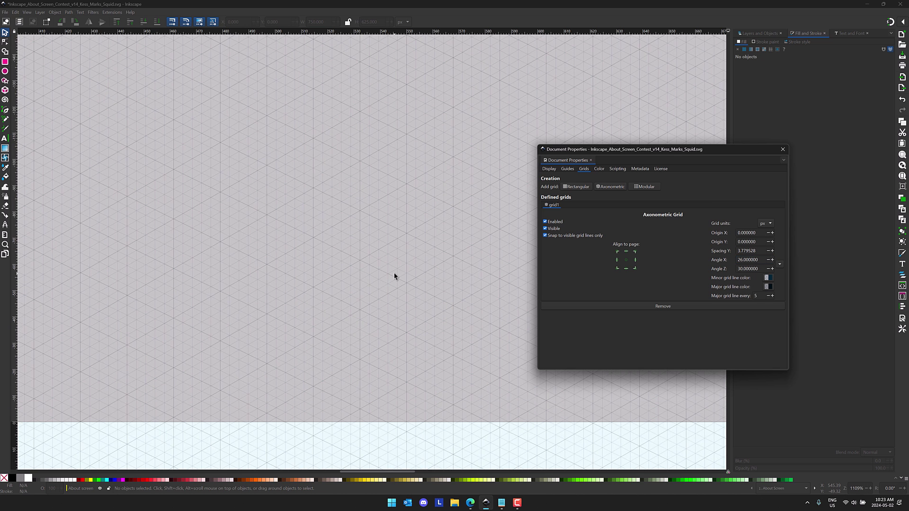
scroll(394, 276, "up", 1)
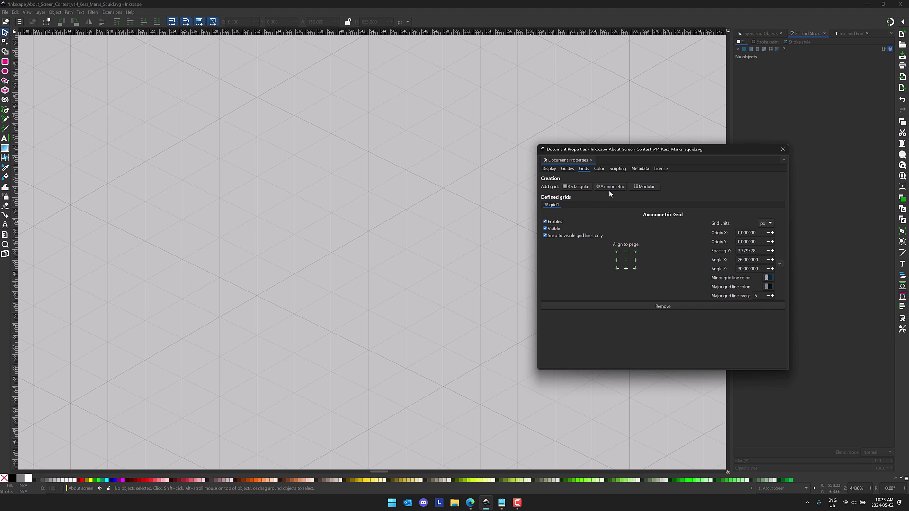
left_click(670, 307)
left_click(783, 150)
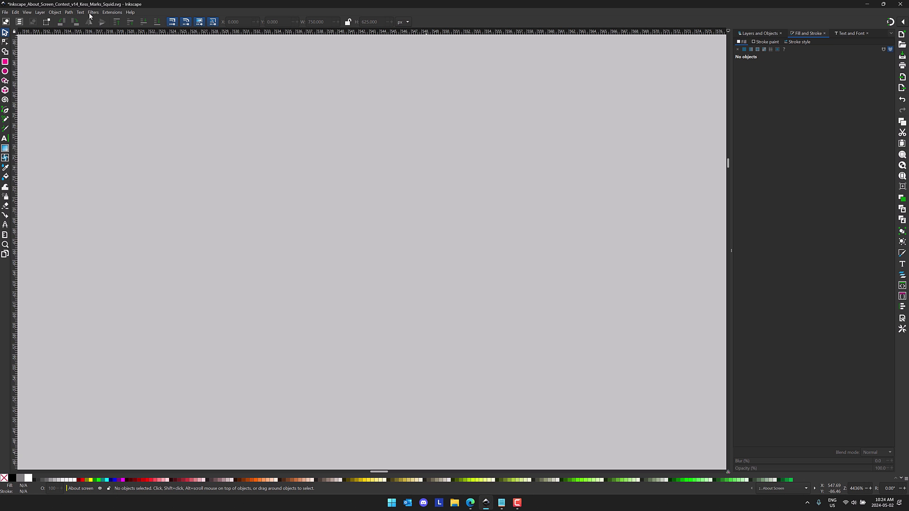
- Select the pirate ship group and bring up the Filter Gallery
scroll(276, 171, "down", 8, "ctrl")
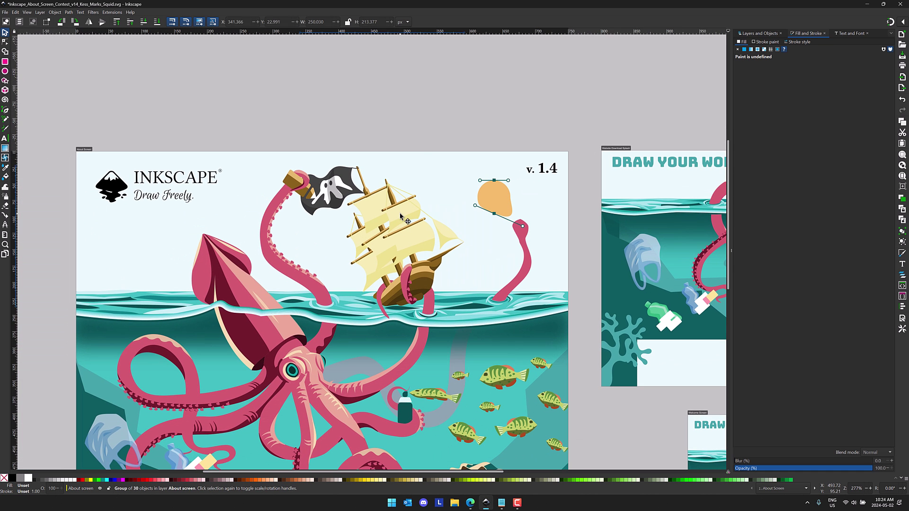
left_click(402, 217)
left_click(100, 13)
left_click(100, 14)
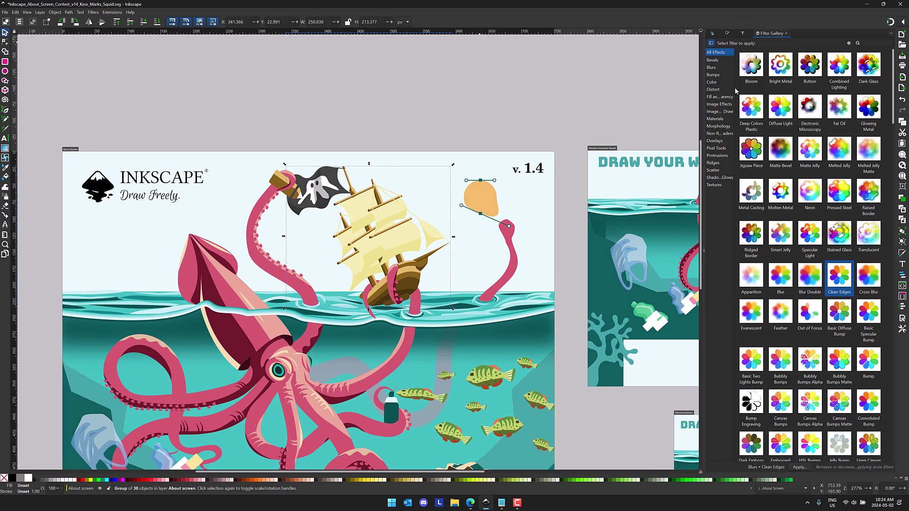
- Browse filter categories such as Morphology and Materials, then return to All Effects
left_click(711, 97)
left_click(713, 110)
left_click(717, 127)
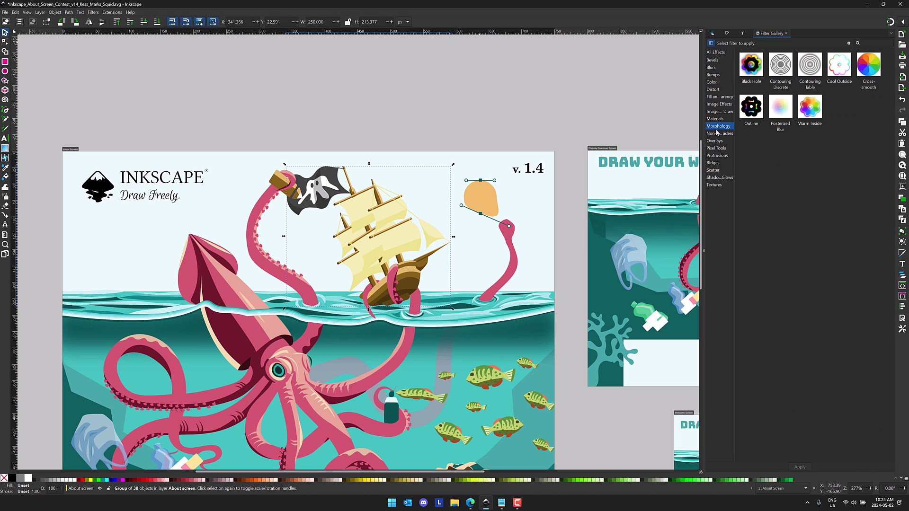
left_click(717, 156)
left_click(716, 149)
left_click(715, 118)
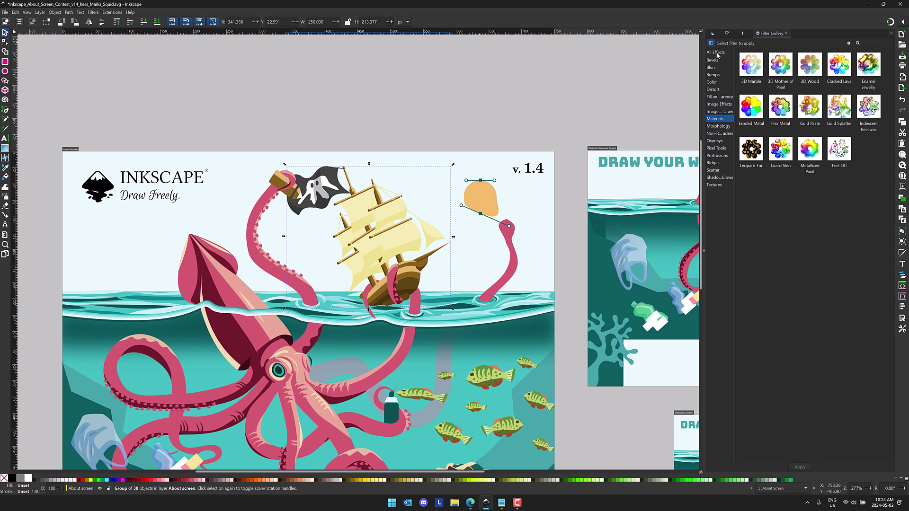
left_click(717, 53)
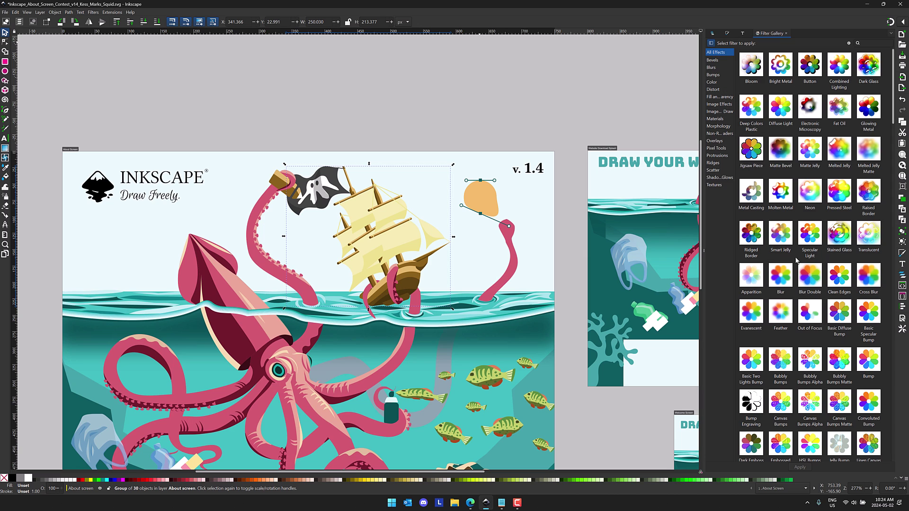
left_click(780, 146)
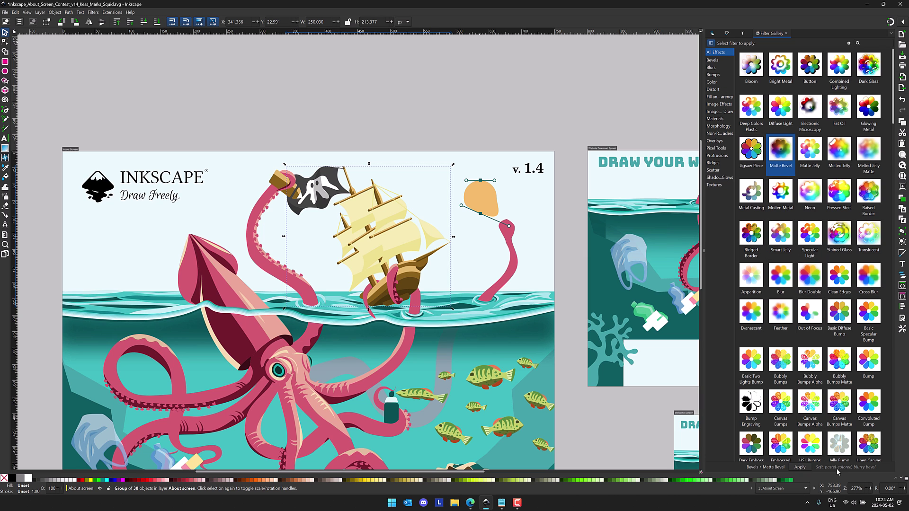
left_click(800, 468)
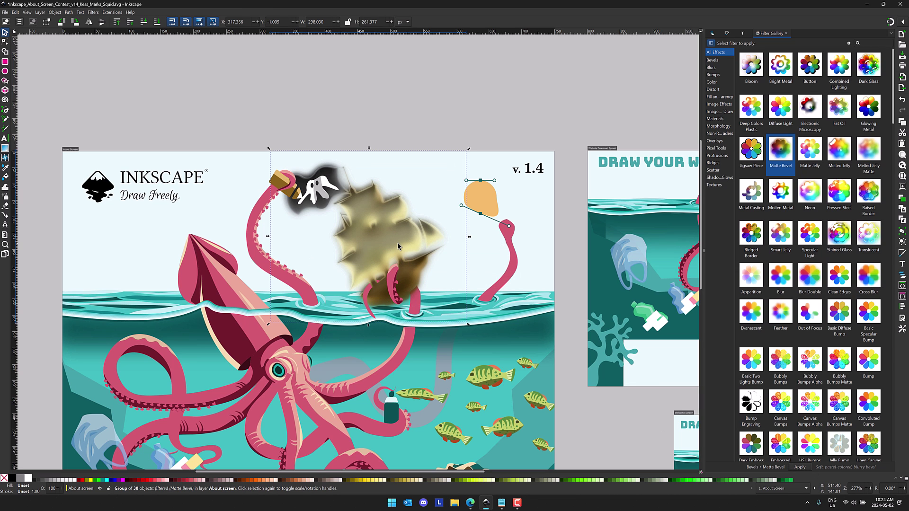
key("ctrl+z")
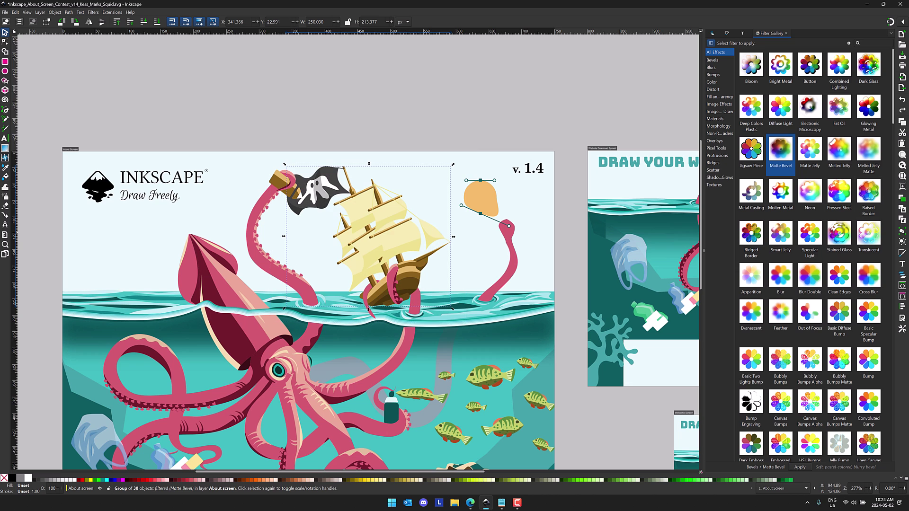
double_click(757, 157)
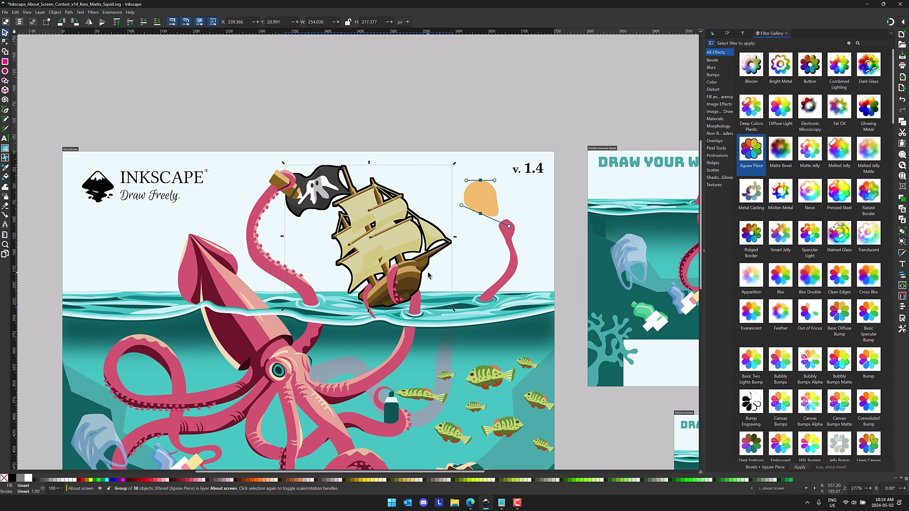
scroll(823, 350, "down", 1)
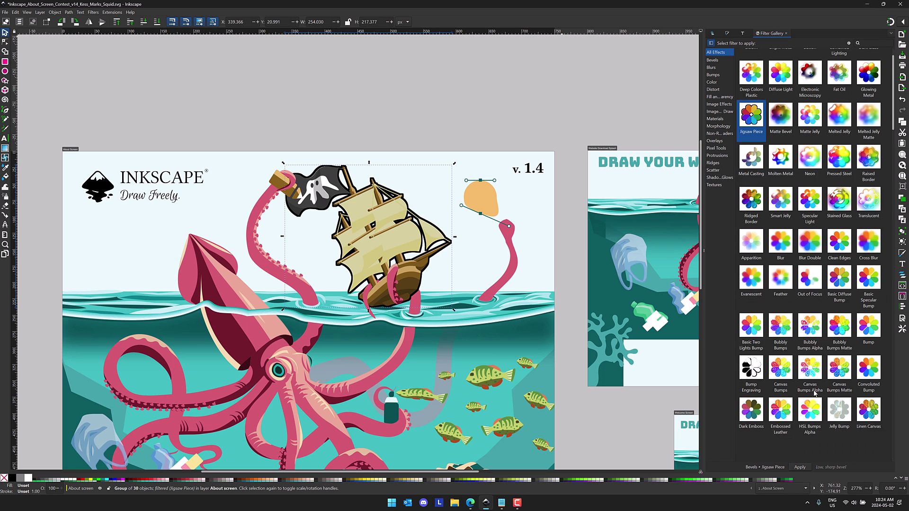
scroll(823, 351, "down", 8)
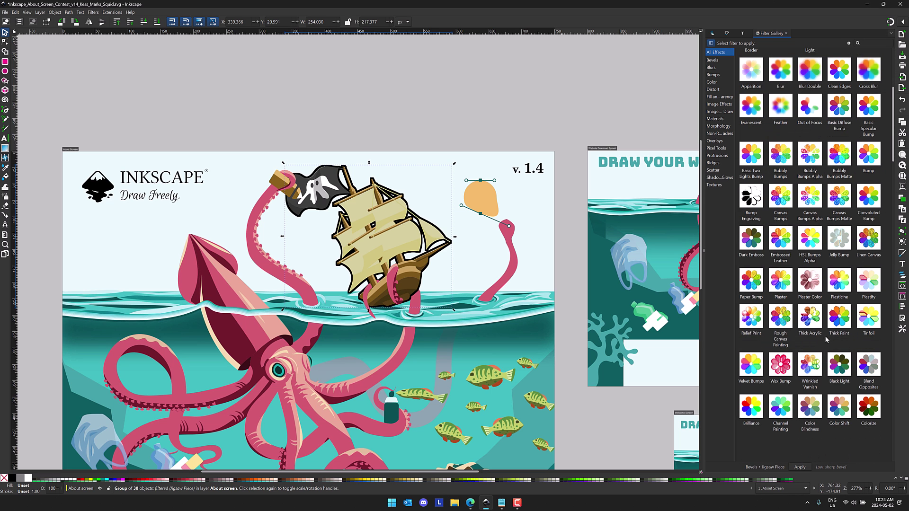
scroll(827, 339, "down", 2)
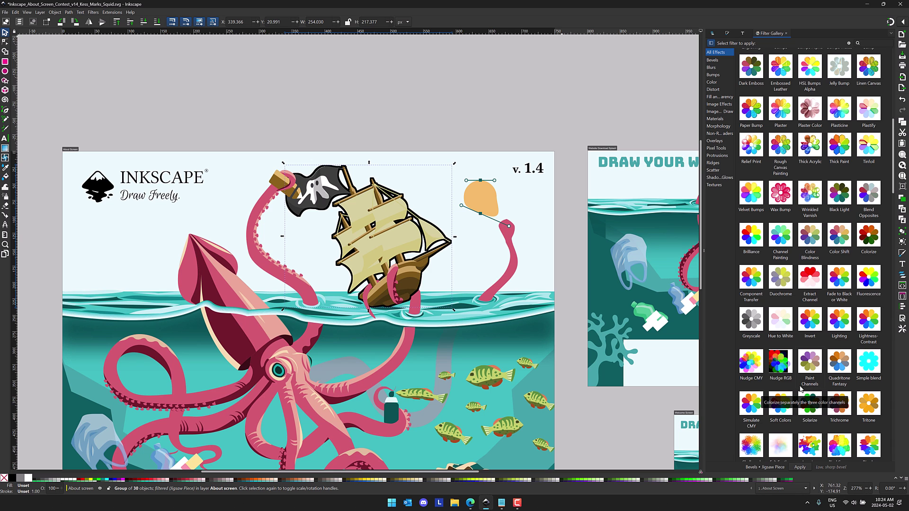
- Widen the font browser panel and pick Bodoni MT Condensed Bold Italic
left_click(786, 33)
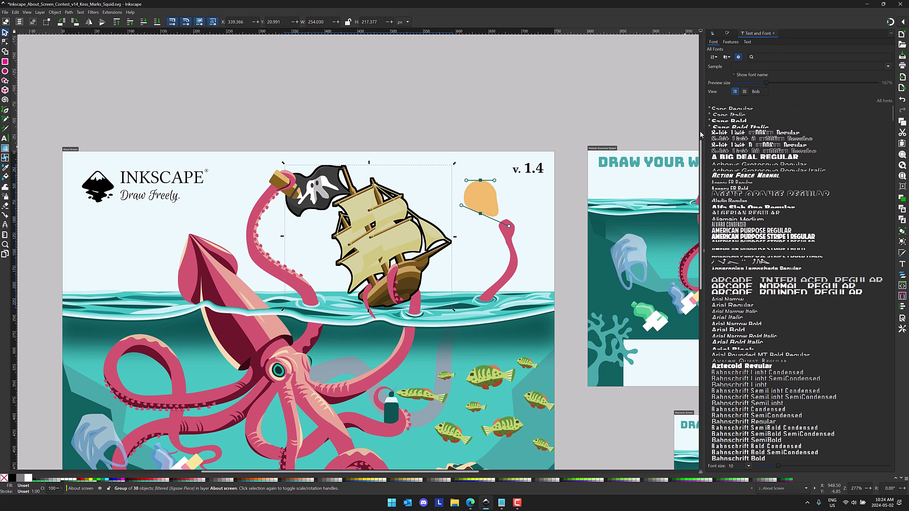
left_click_drag(701, 135, 605, 135)
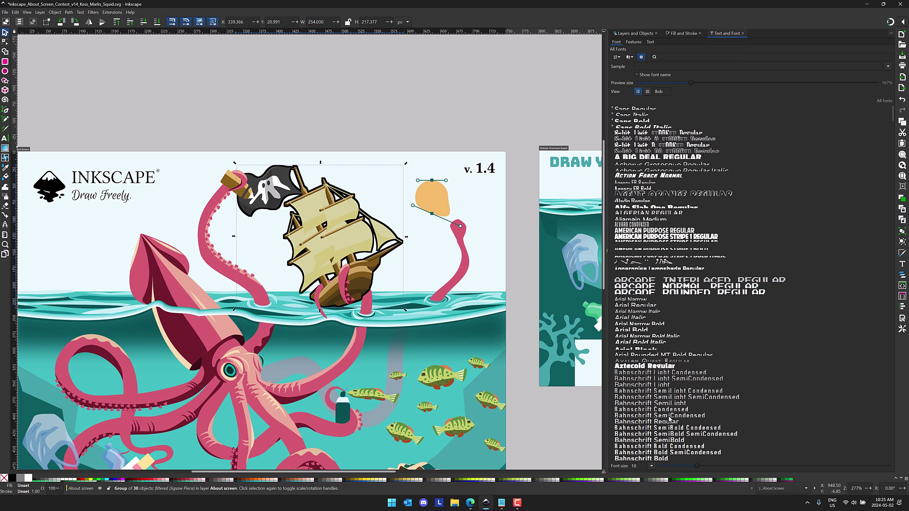
scroll(683, 379, "down", 5)
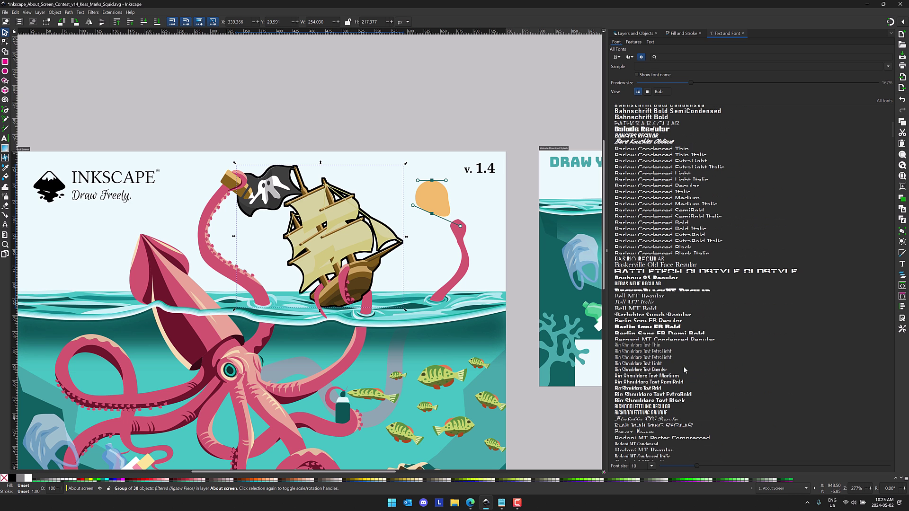
scroll(684, 370, "up", 8)
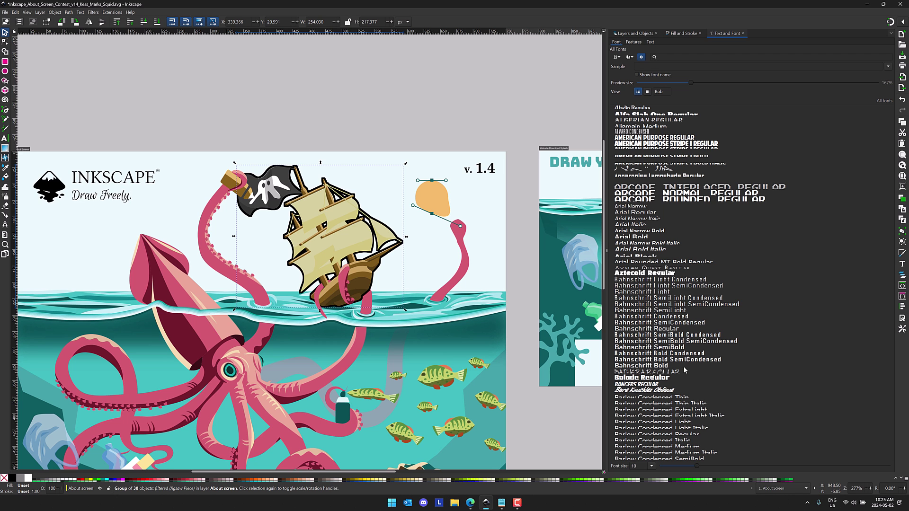
scroll(674, 218, "down", 15)
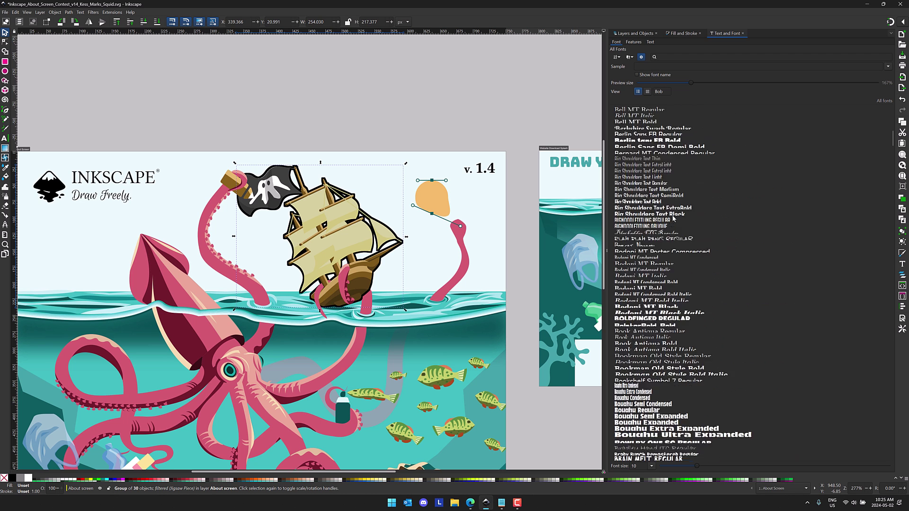
scroll(673, 219, "down", 5)
left_click(629, 172)
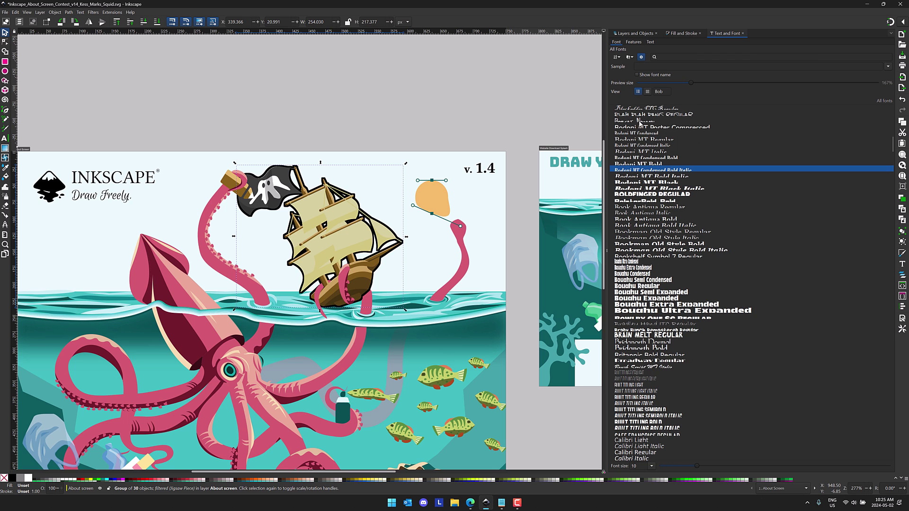
- Change the font preview sample text from 'Bob' to 'Aa'
scroll(678, 135, "up", 5)
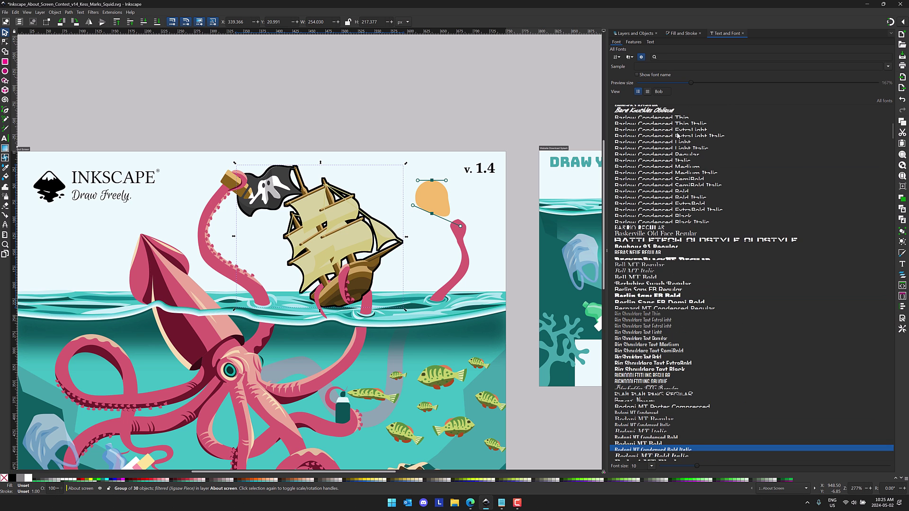
scroll(678, 135, "up", 1)
double_click(665, 92)
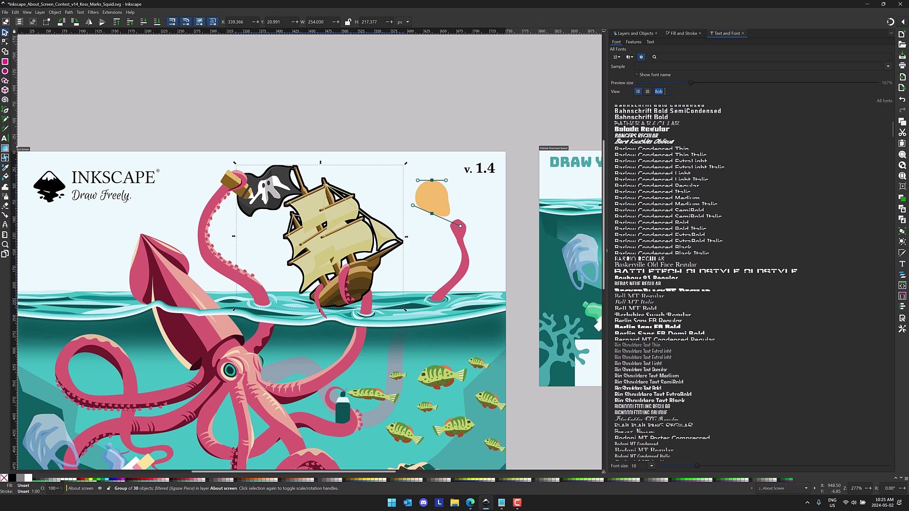
type("Aa")
- Keep list view, turn on Show font name, and raise preview size to 174%
left_click(648, 92)
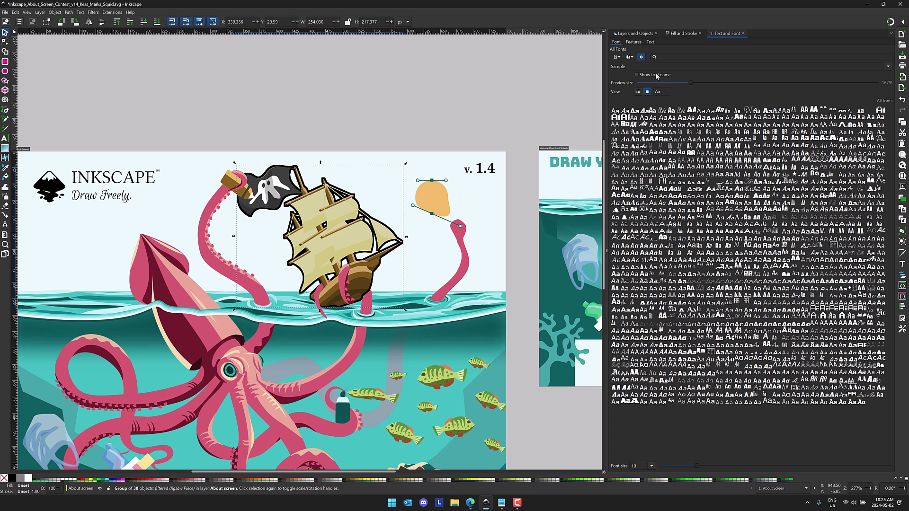
left_click(639, 92)
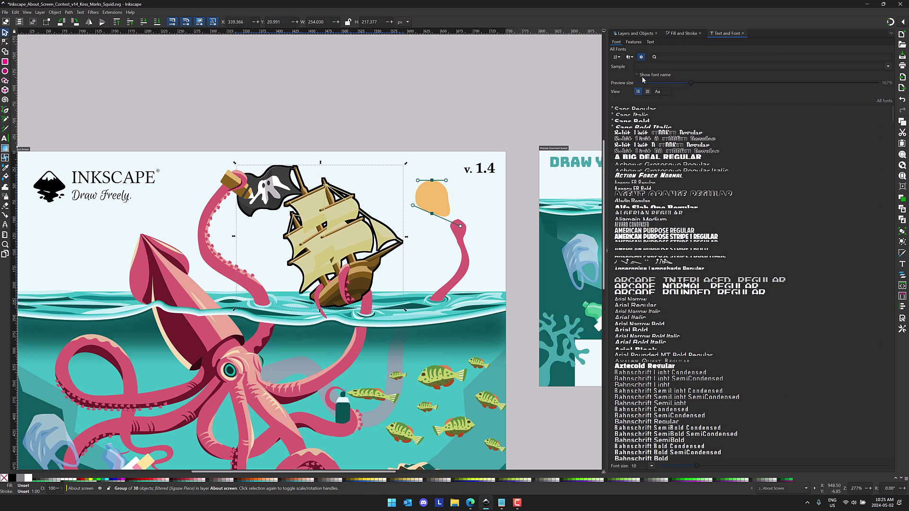
left_click(637, 75)
left_click(637, 75)
left_click(637, 75)
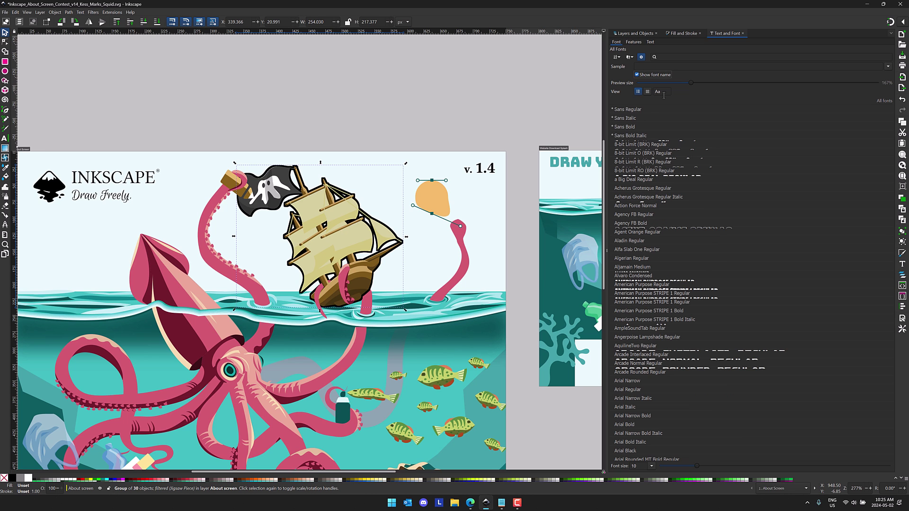
left_click_drag(691, 83, 858, 86)
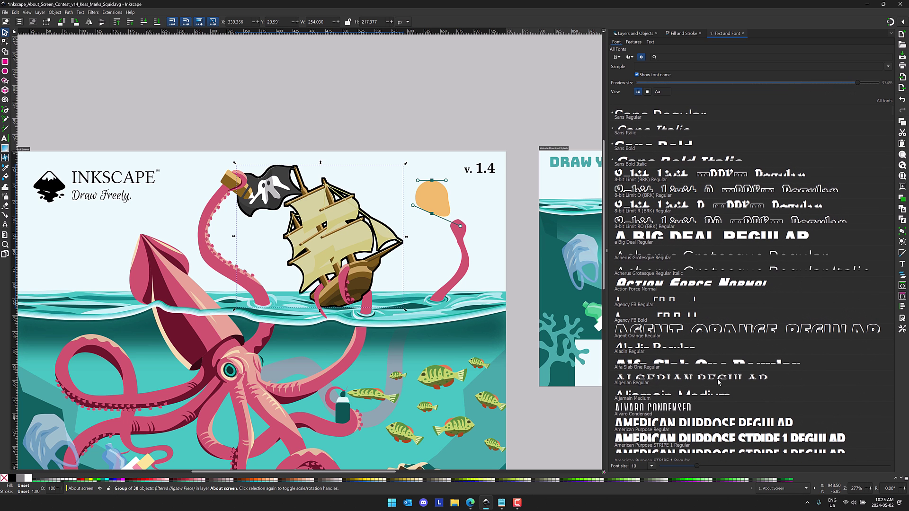
- Sort the font list from light to heavy
scroll(692, 381, "down", 7)
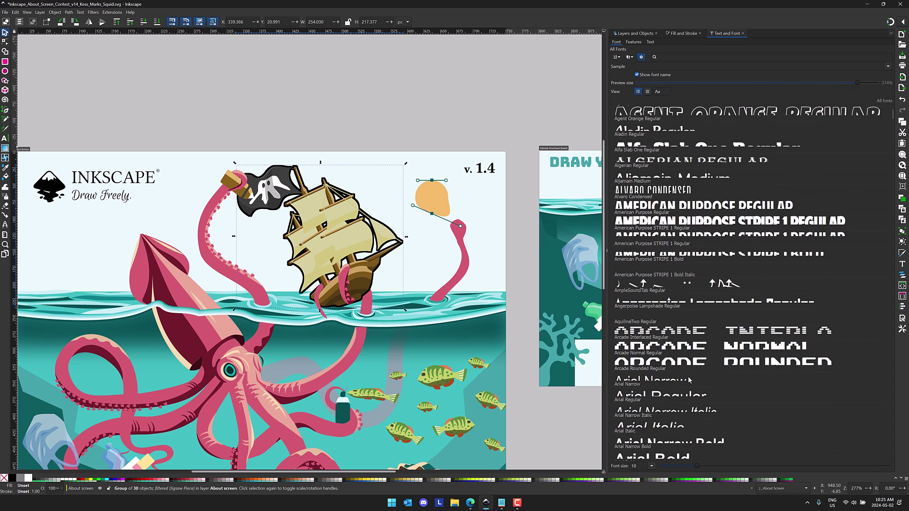
scroll(690, 379, "down", 15)
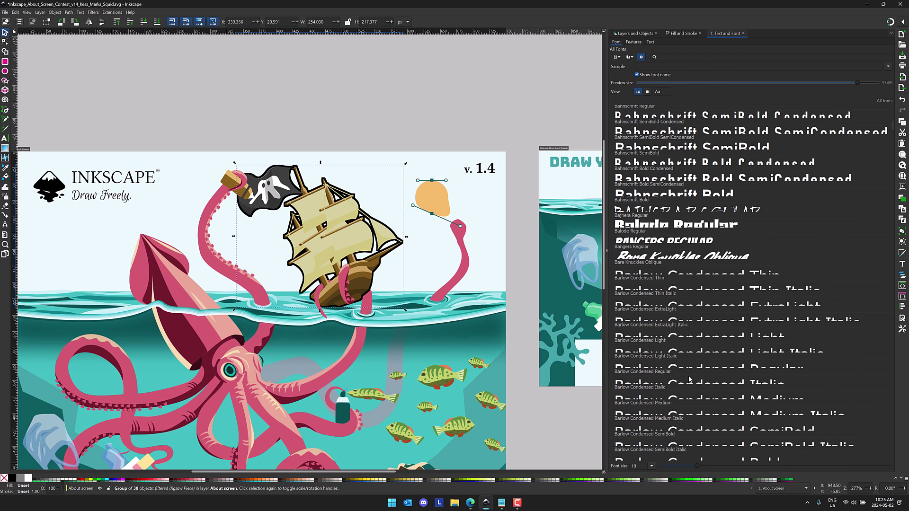
scroll(690, 379, "down", 9)
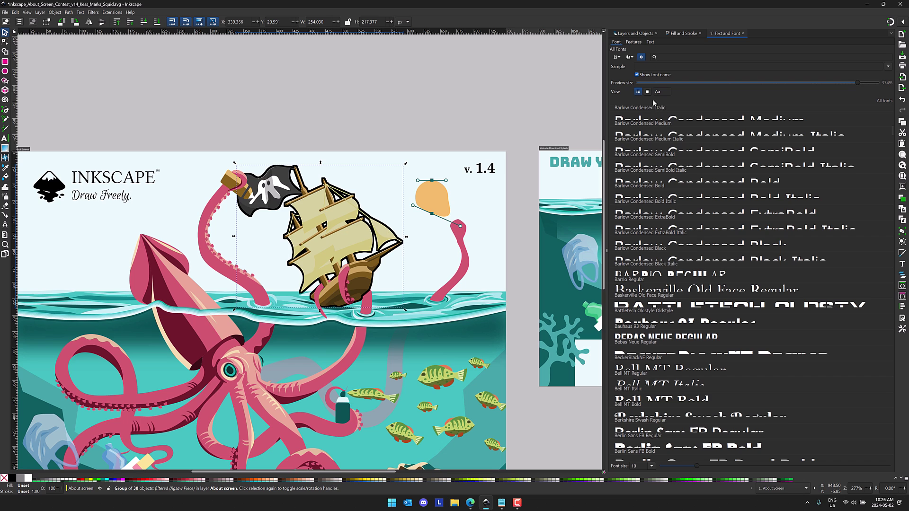
left_click(619, 57)
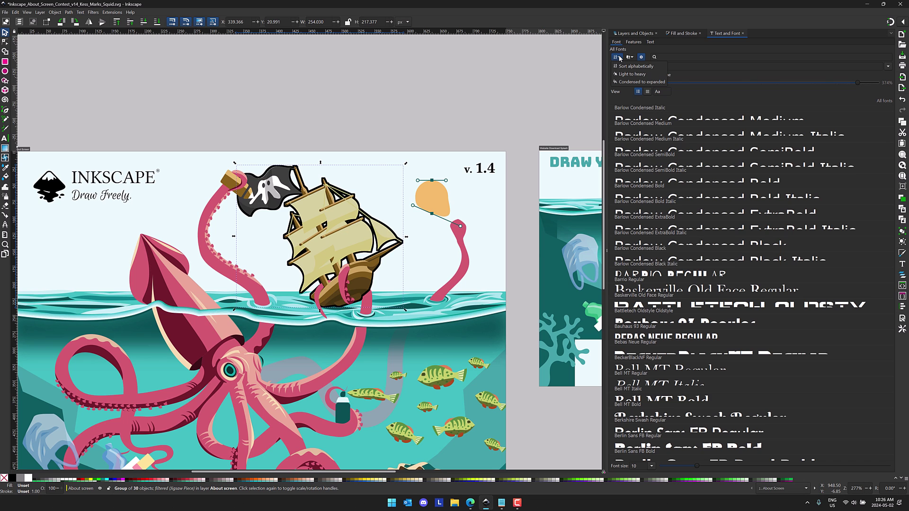
left_click(632, 75)
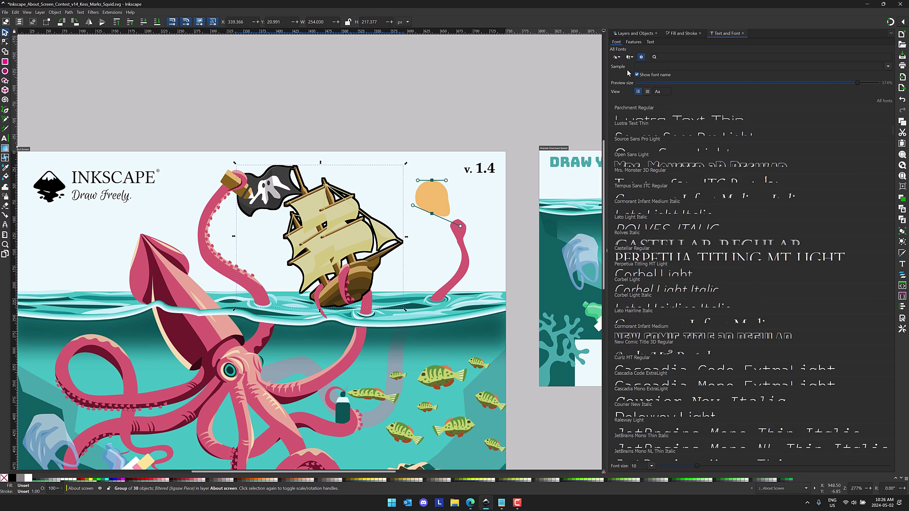
- Filter to the Serif collection (116 fonts) and display them as a sample grid
left_click(633, 57)
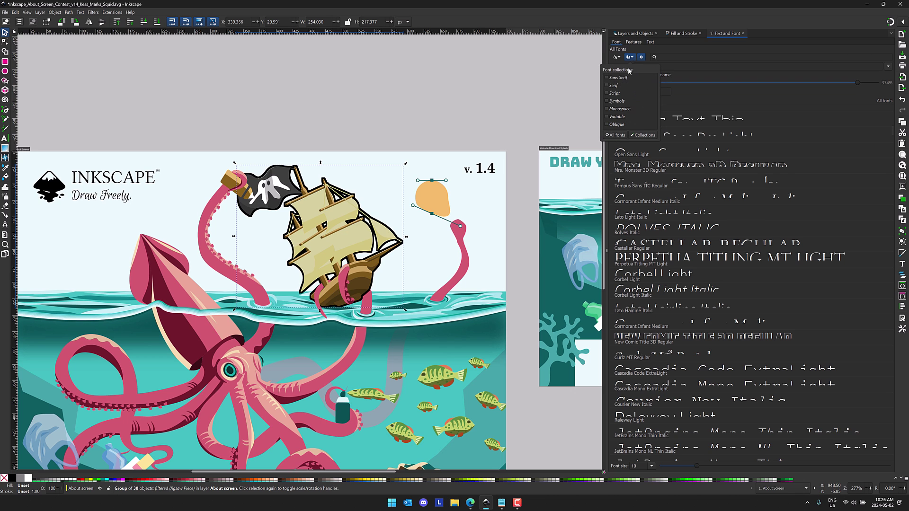
left_click(611, 85)
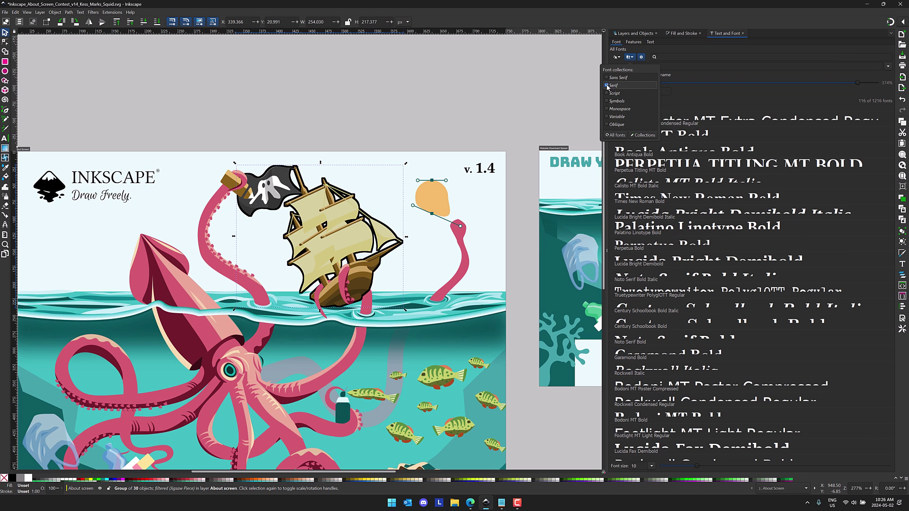
left_click(630, 57)
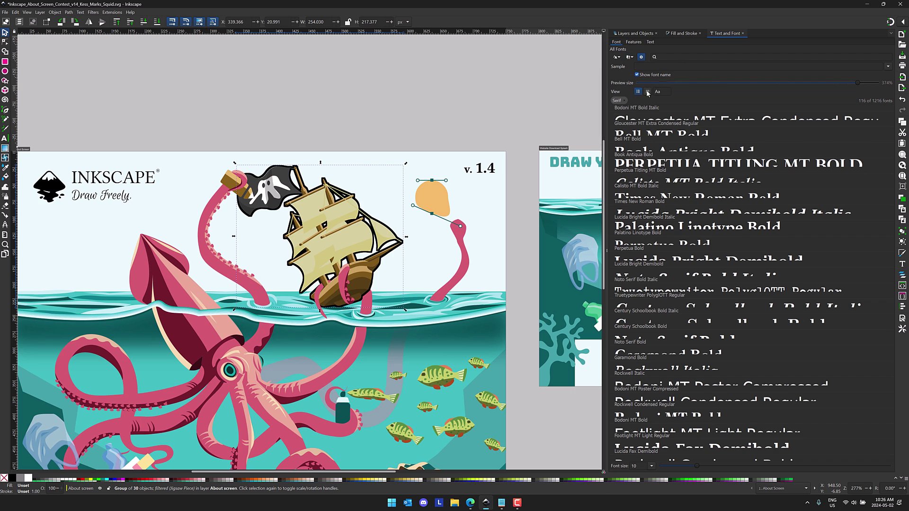
left_click(647, 92)
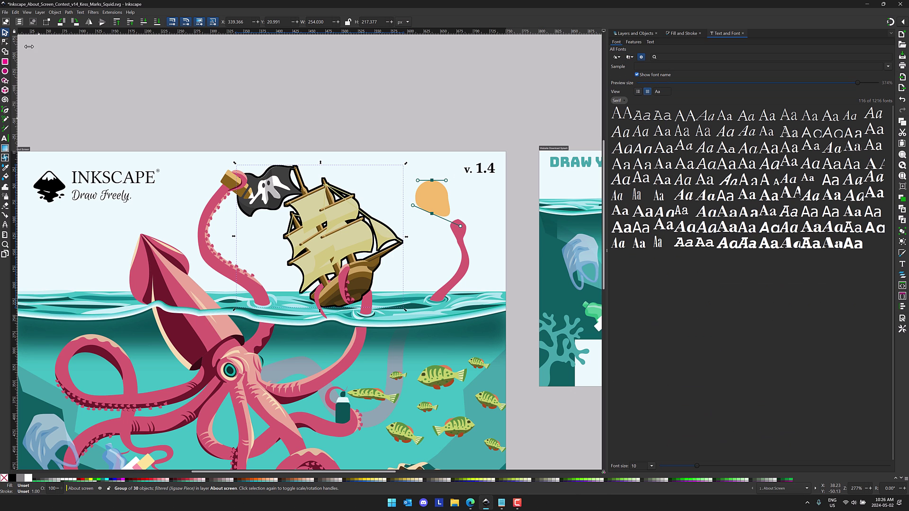
- Set the Text Tool font selector preference to 'List fonts and styles'
left_click(16, 13)
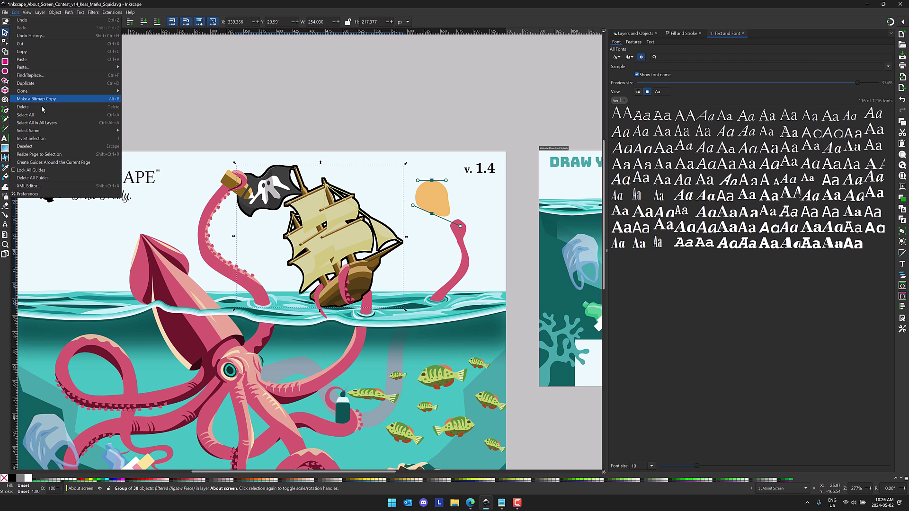
left_click(42, 194)
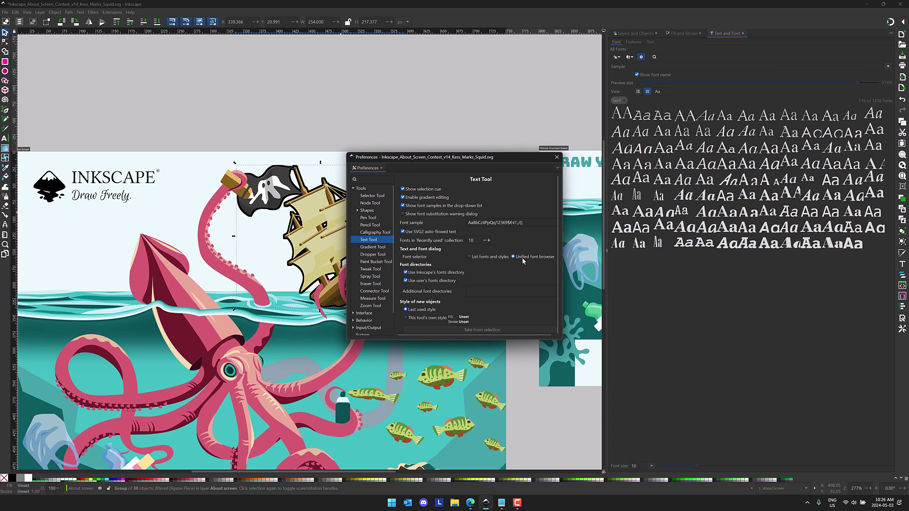
left_click(487, 257)
left_click(557, 157)
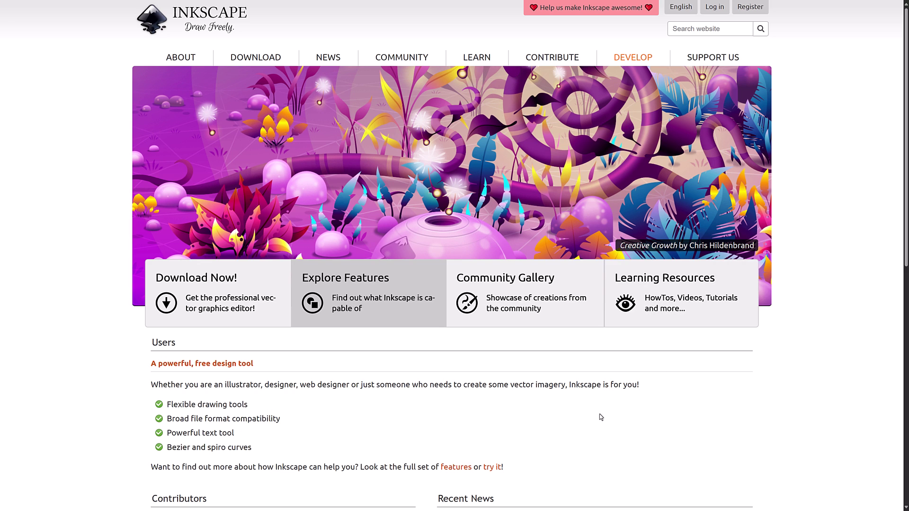
- Go from the inkscape.org homepage to the Features of Inkscape page
scroll(600, 414, "down", 5)
scroll(599, 396, "down", 2)
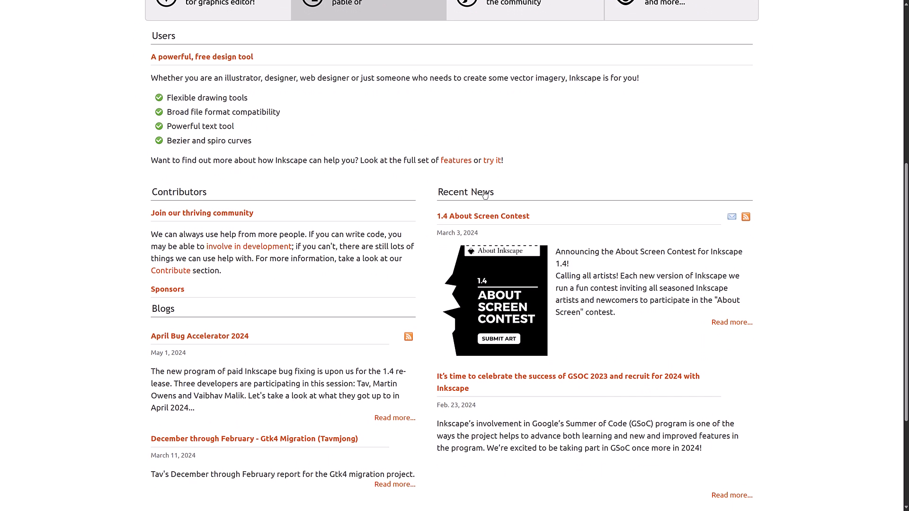
left_click(452, 162)
scroll(275, 133, "down", 5)
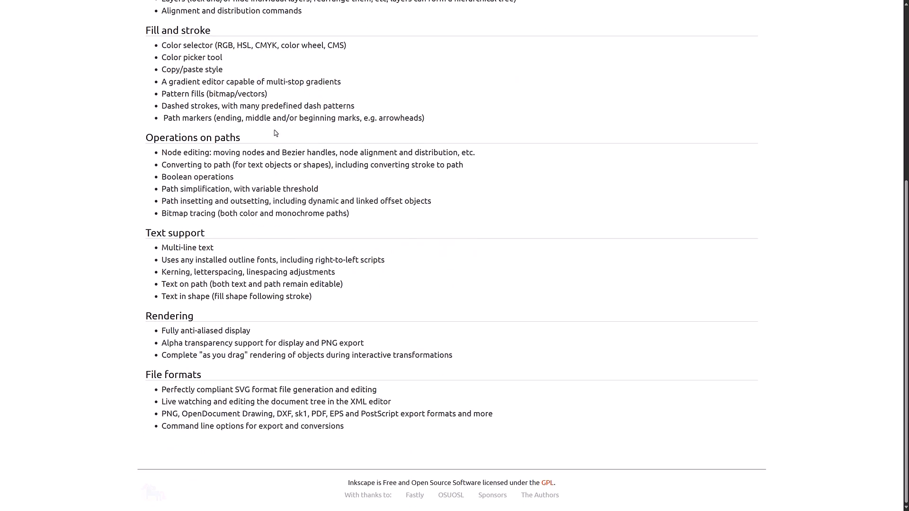
scroll(276, 133, "up", 5)
scroll(234, 392, "down", 5)
- Highlight the word SVG on the Features page, then clear it
left_click_drag(234, 391, 254, 393)
left_click(508, 382)
scroll(509, 383, "up", 5)
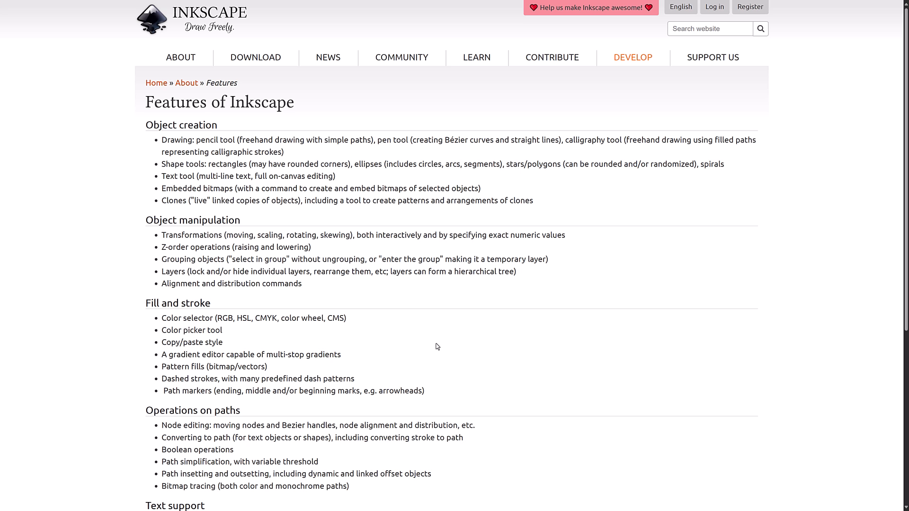
- Switch to the Inkscape 1.4beta release tab and scroll down to its April 24, 2024 Release Notes
key("ctrl+Tab")
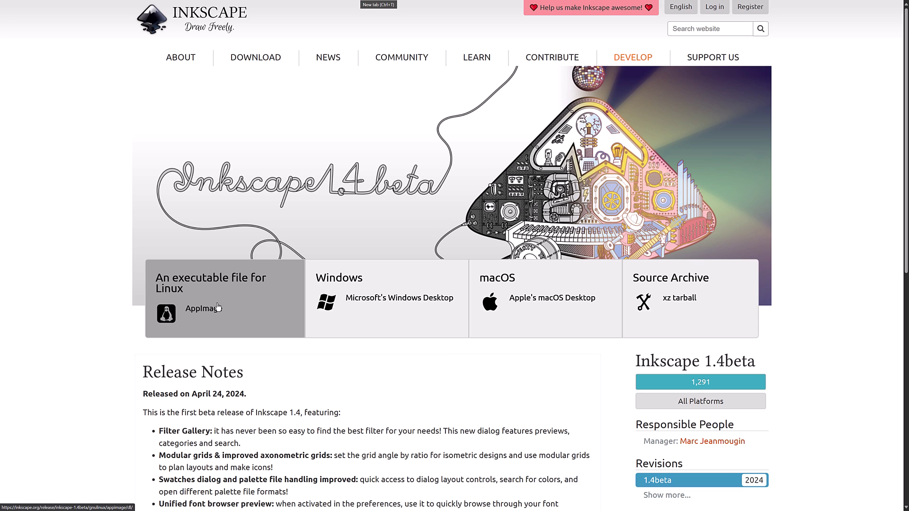
scroll(374, 252, "down", 2)
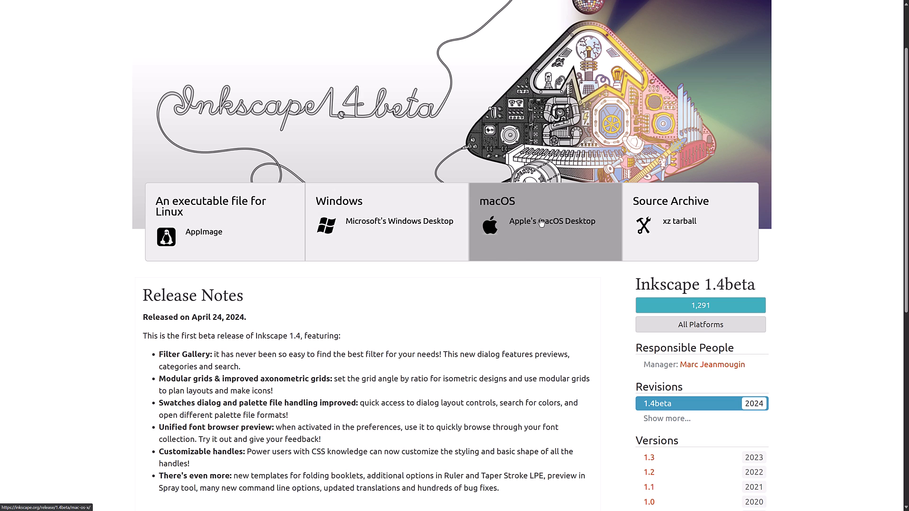
scroll(548, 227, "down", 3)
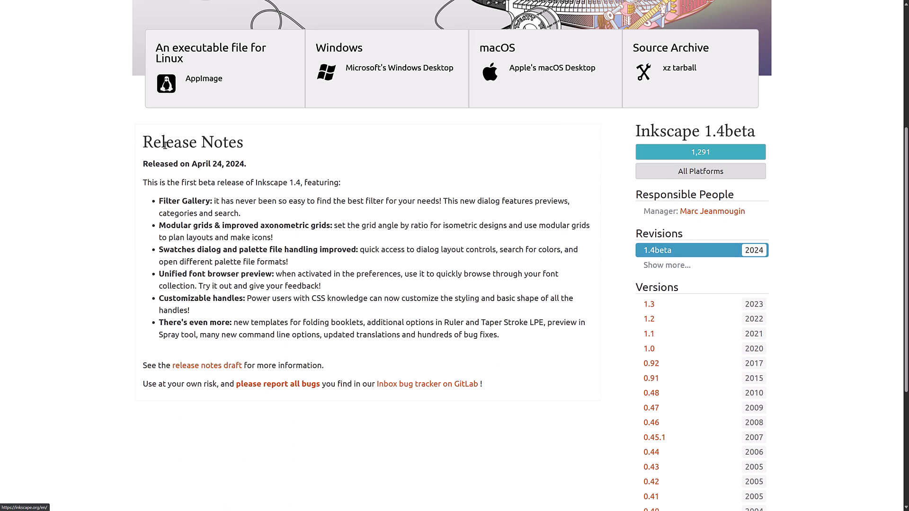
scroll(359, 228, "down", 2)
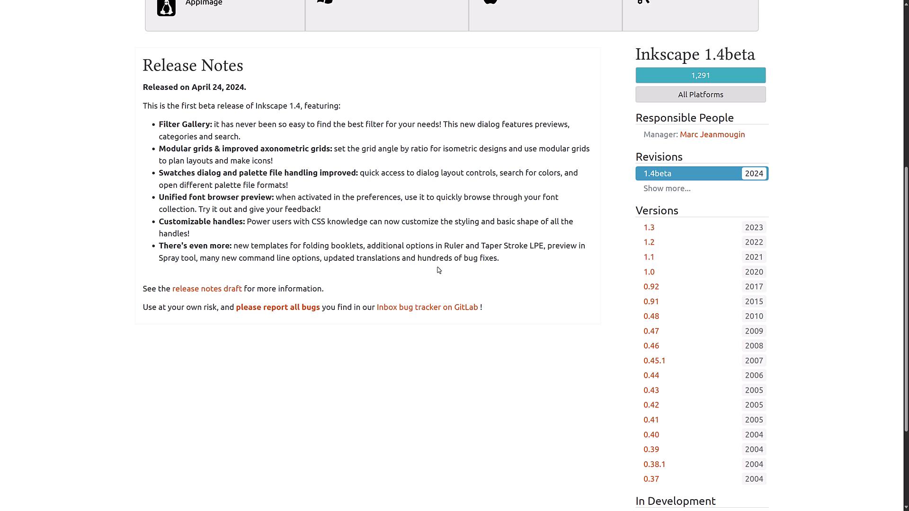
- Switch to the wiki Release notes/1.4 tab and zoom the page in with Ctrl+plus
key("ctrl+Tab")
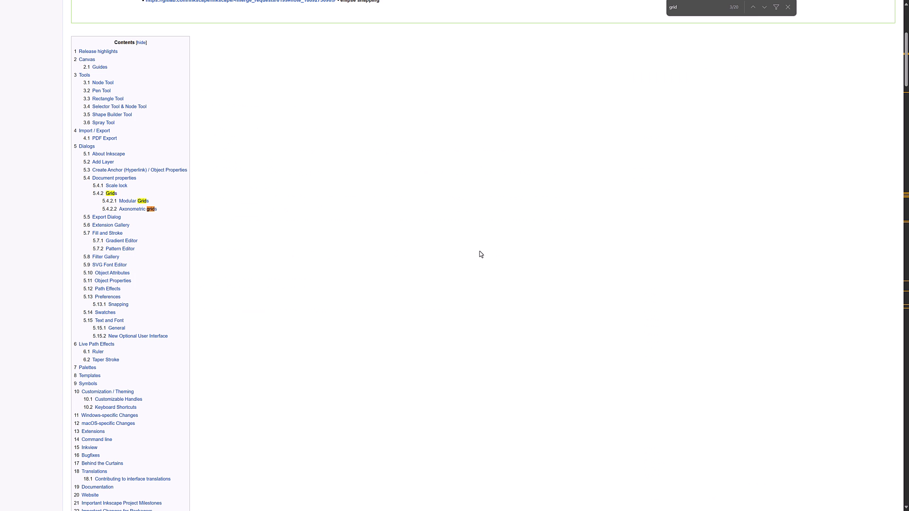
scroll(479, 254, "down", 10)
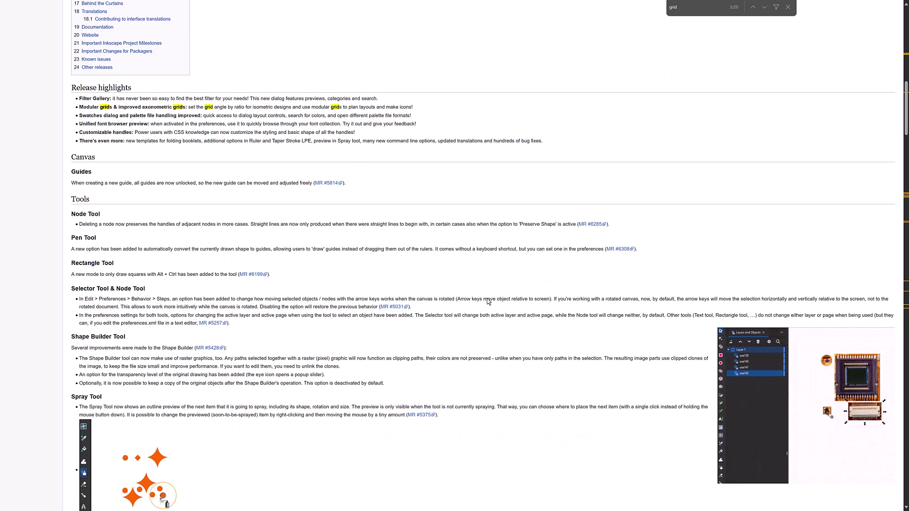
key("ctrl+plus")
key("ctrl+plus")
key("ctrl+plus")
key("ctrl+plus")
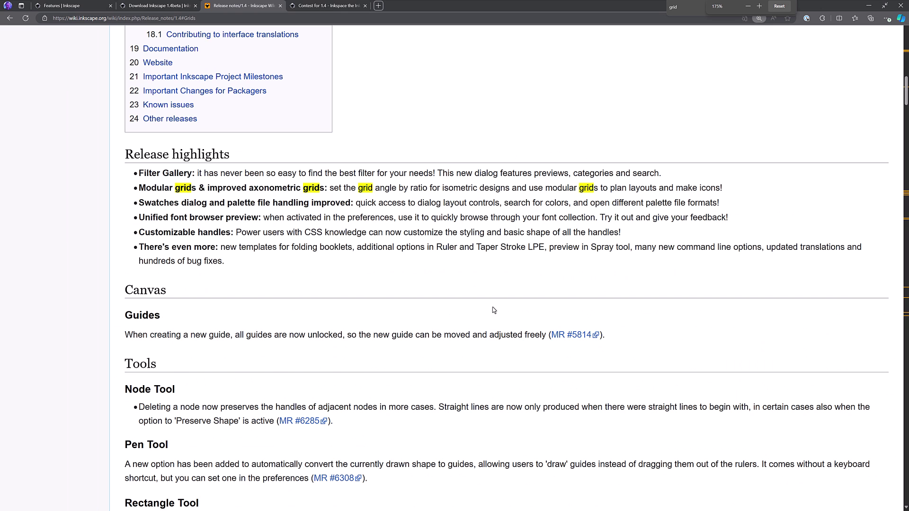
- Scroll the release notes down to the unified font browser's New Optional User Interface section
scroll(493, 307, "down", 2)
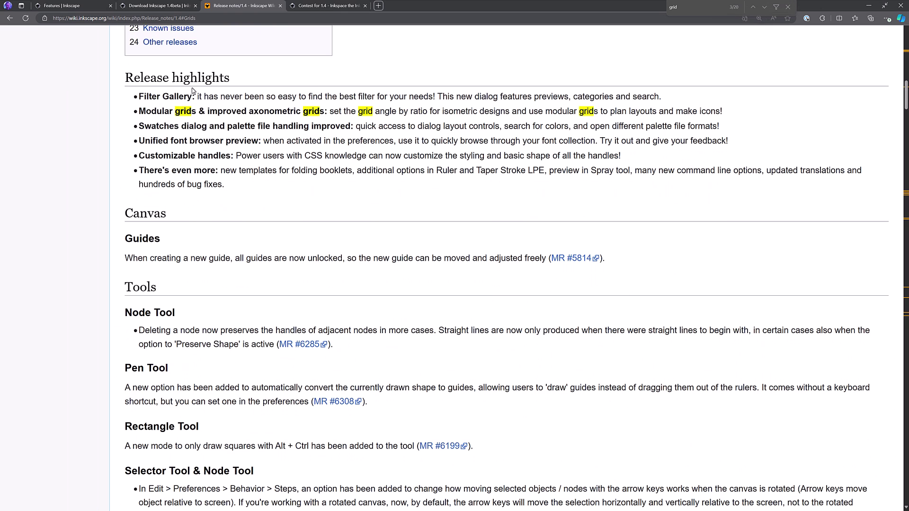
scroll(299, 193, "down", 8)
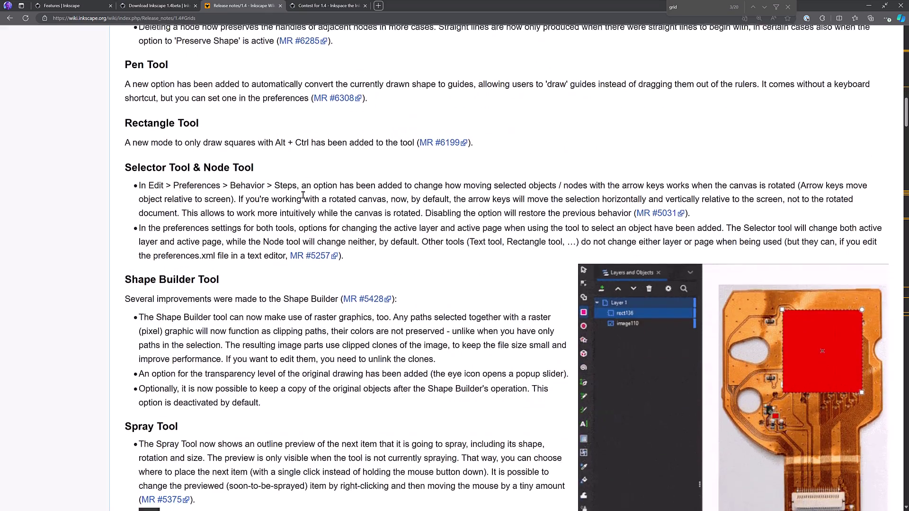
scroll(303, 196, "down", 2)
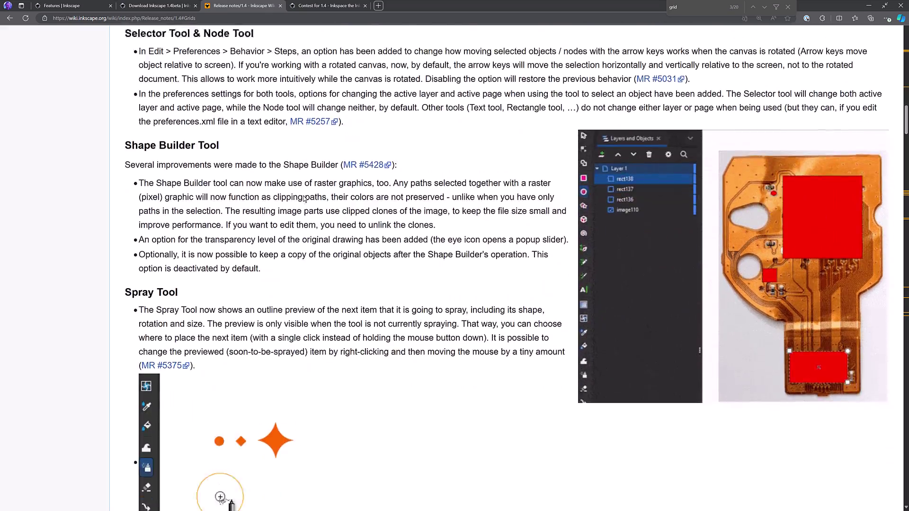
scroll(303, 199, "down", 6)
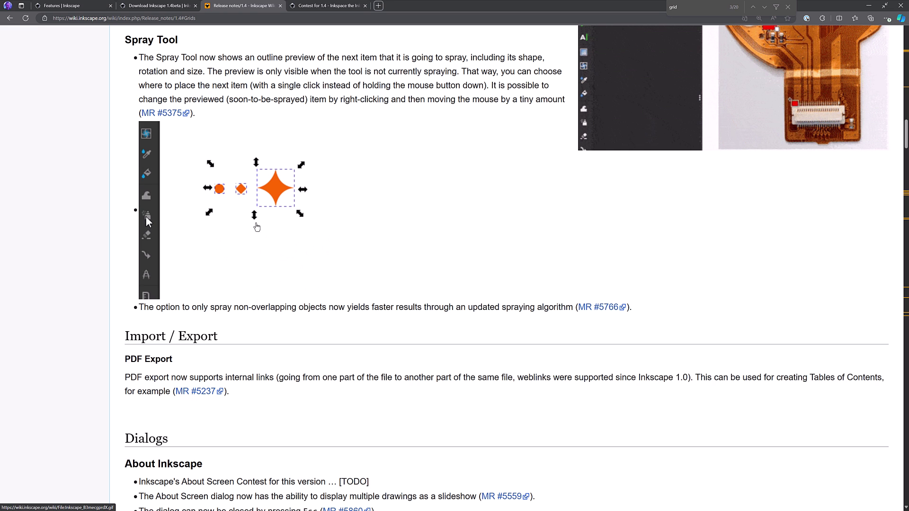
scroll(294, 230, "down", 6)
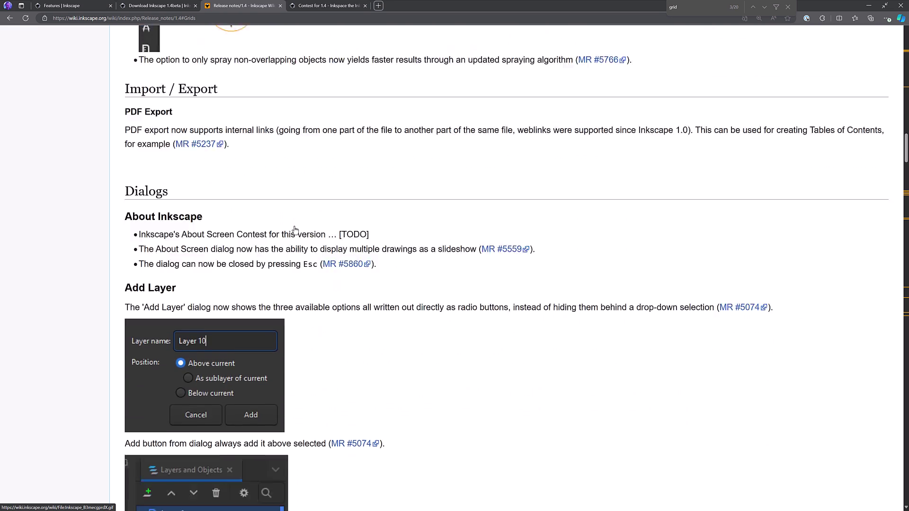
scroll(339, 230, "down", 14)
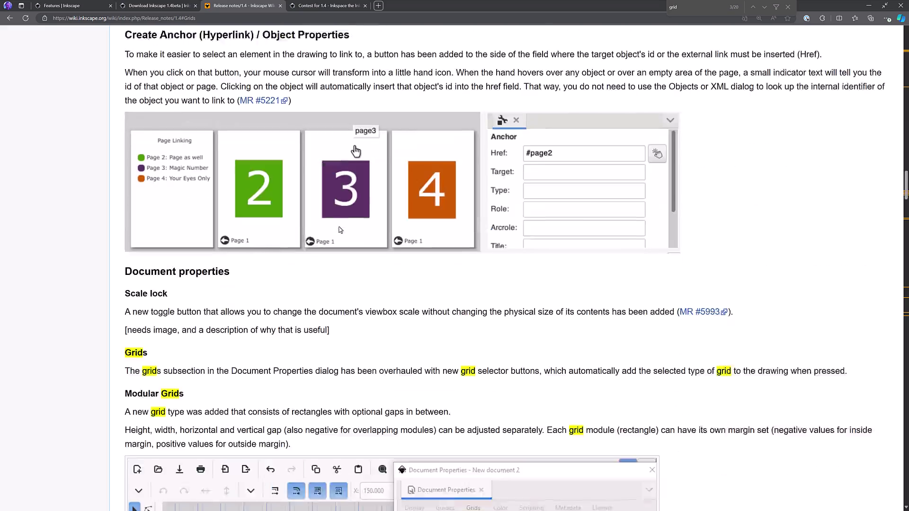
scroll(339, 230, "down", 20)
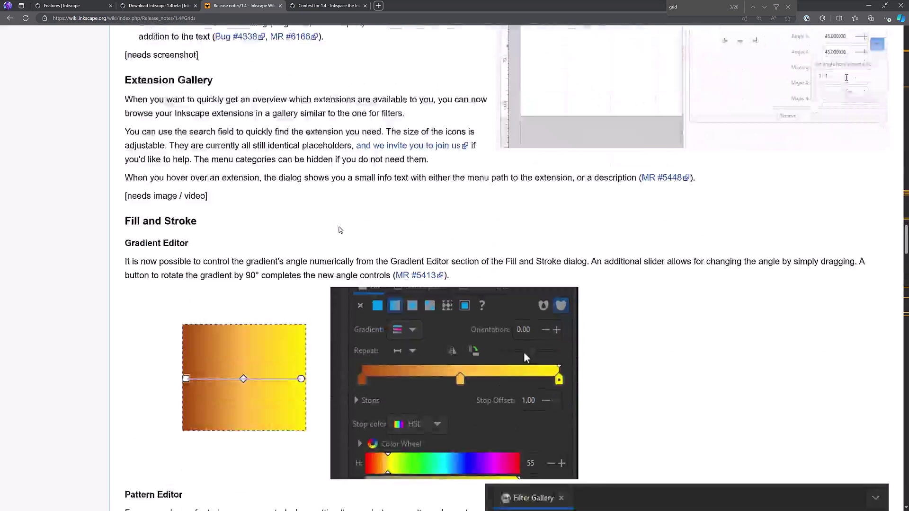
scroll(339, 230, "down", 20)
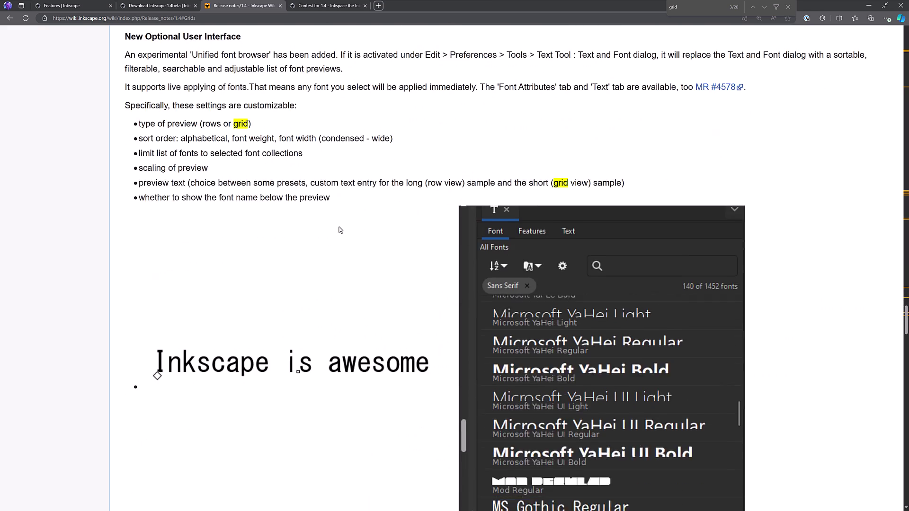
scroll(340, 230, "up", 2)
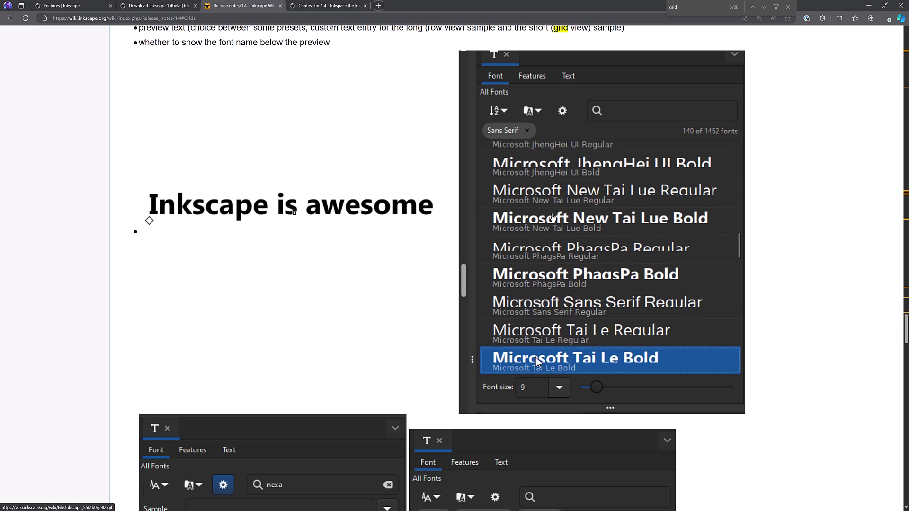
- Scroll through the rest of the wiki notes, then return to the top of the Inkscape 1.4beta download page
scroll(553, 217, "up", 5)
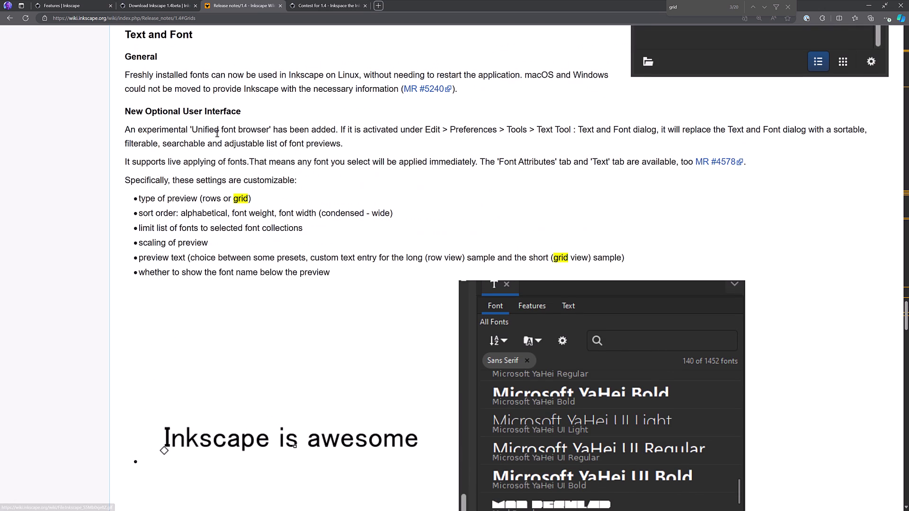
scroll(568, 211, "down", 6)
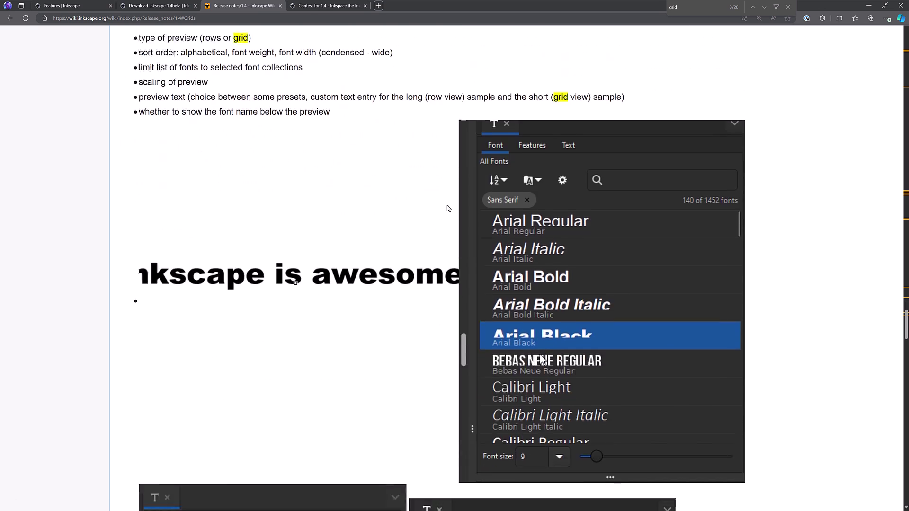
scroll(535, 251, "down", 5)
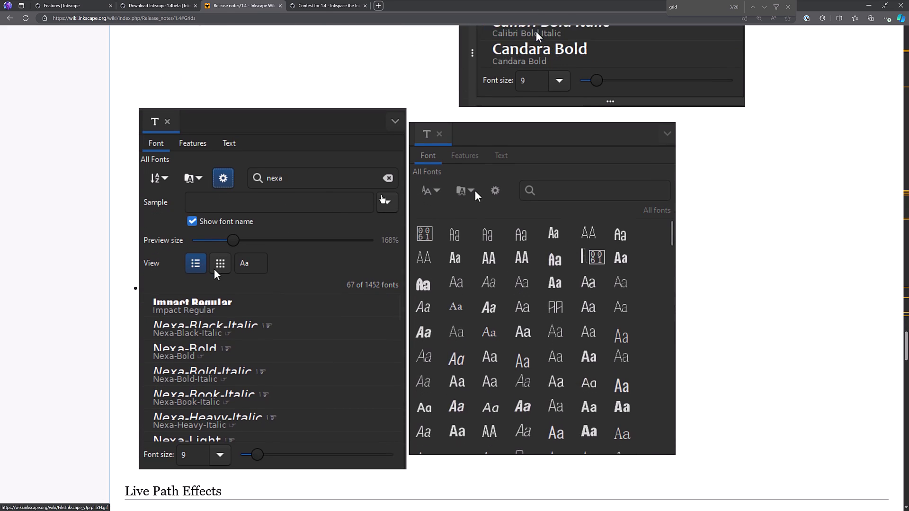
scroll(458, 283, "down", 6)
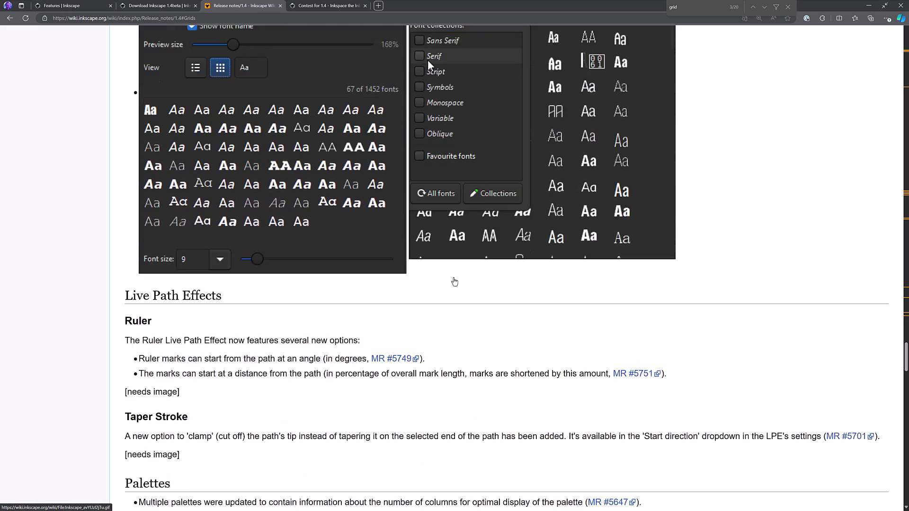
scroll(454, 281, "down", 20)
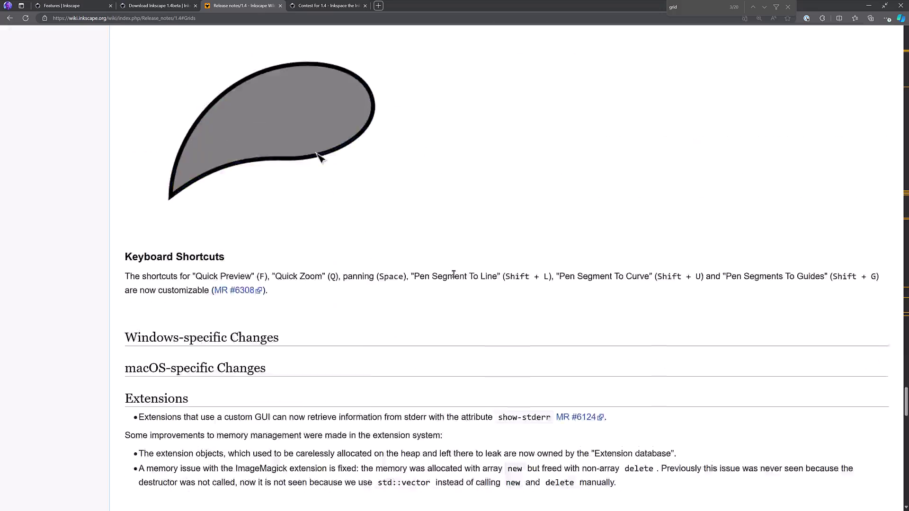
scroll(455, 274, "down", 20)
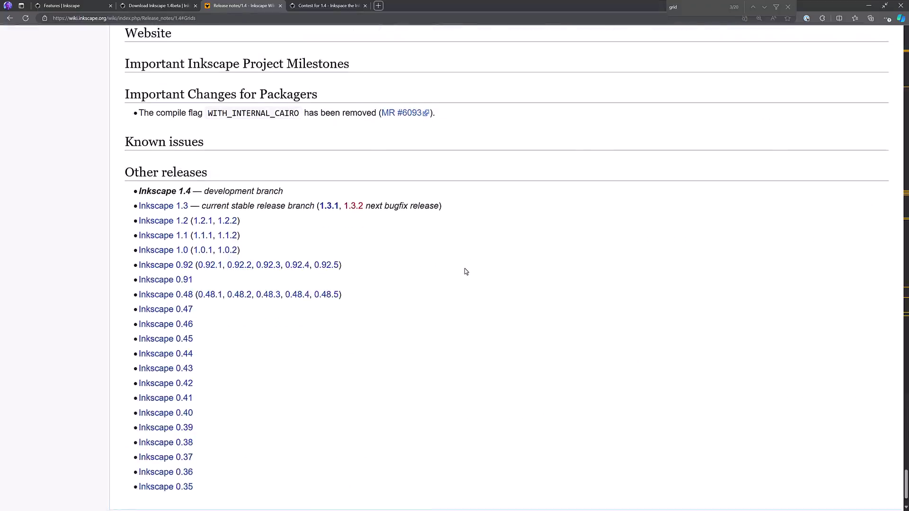
scroll(467, 271, "up", 20)
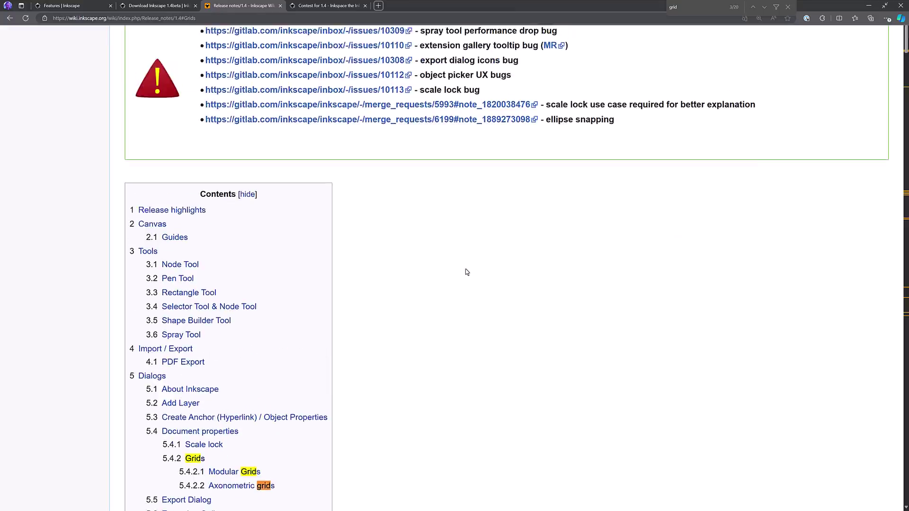
scroll(467, 272, "down", 15)
scroll(466, 272, "down", 10)
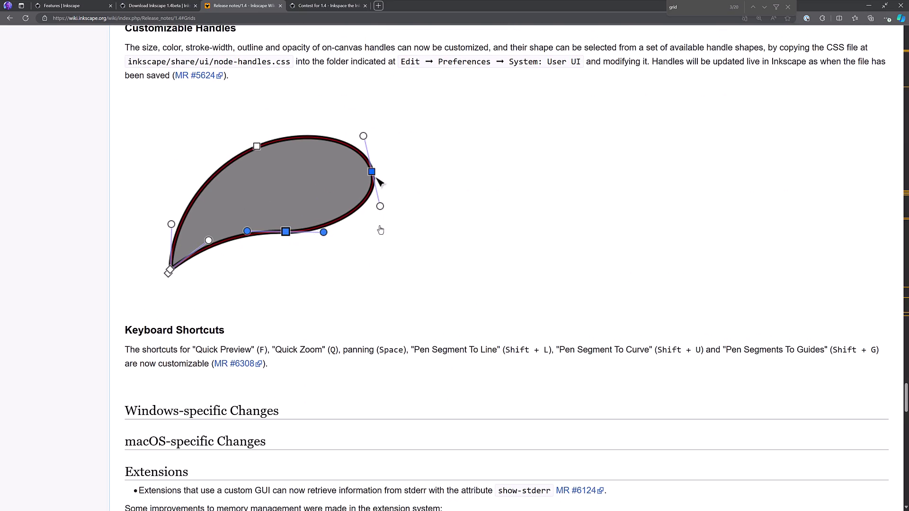
scroll(459, 224, "up", 20)
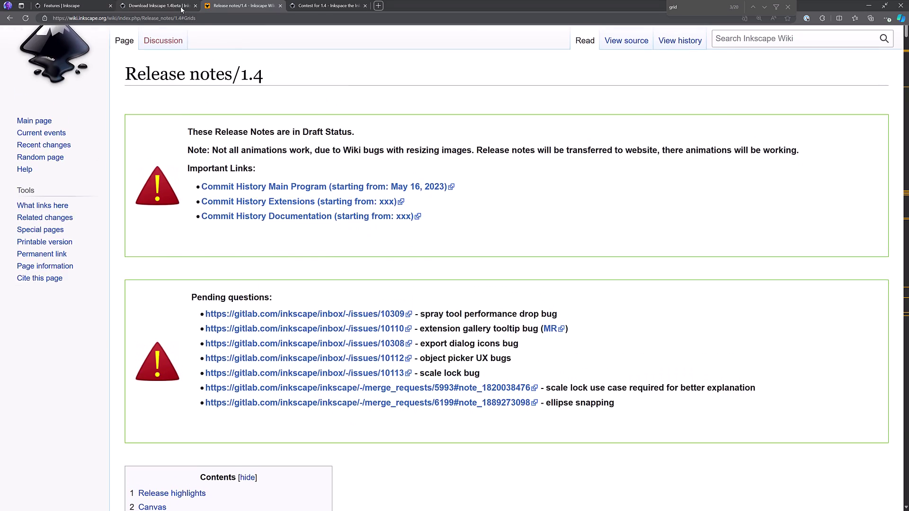
left_click(159, 6)
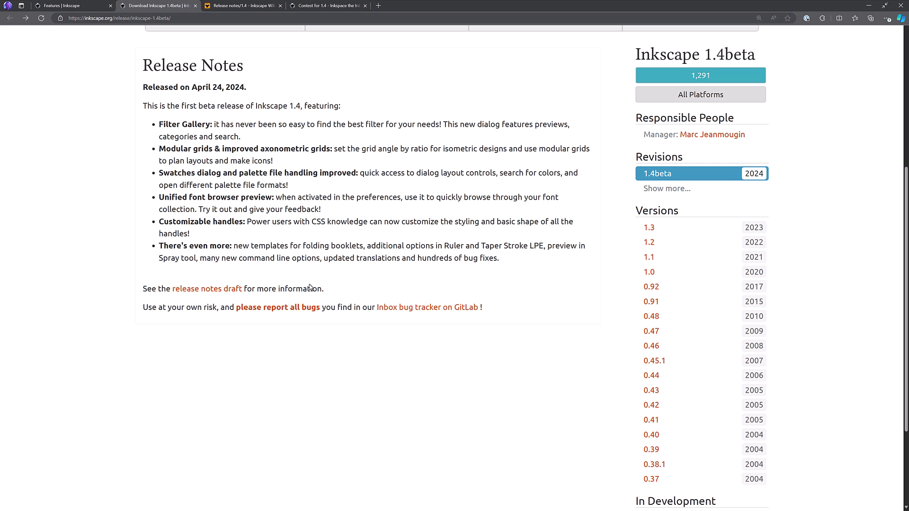
scroll(310, 287, "up", 6)
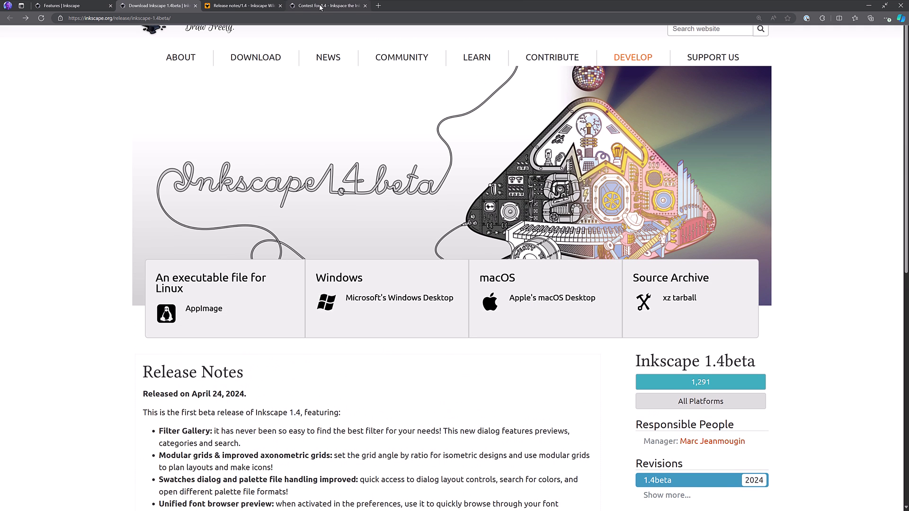
- Browse the Contest for 1.4 gallery of 30 entries, including the winning Path-Artist's Blossom
left_click(321, 7)
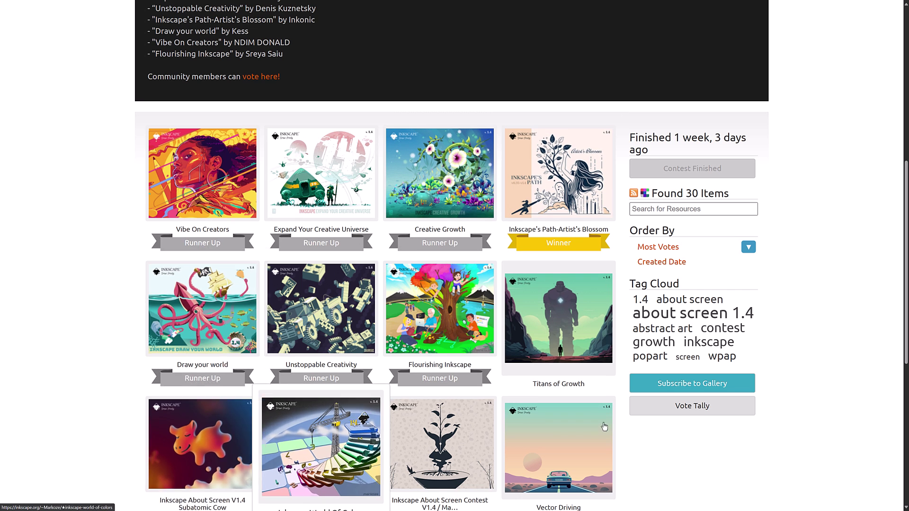
scroll(805, 433, "down", 2)
scroll(805, 433, "down", 5)
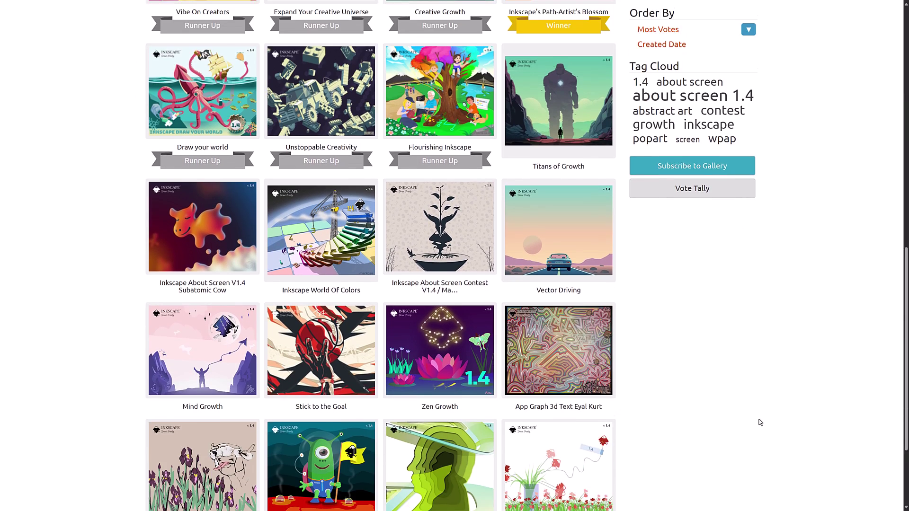
scroll(761, 422, "up", 1)
scroll(760, 422, "up", 5)
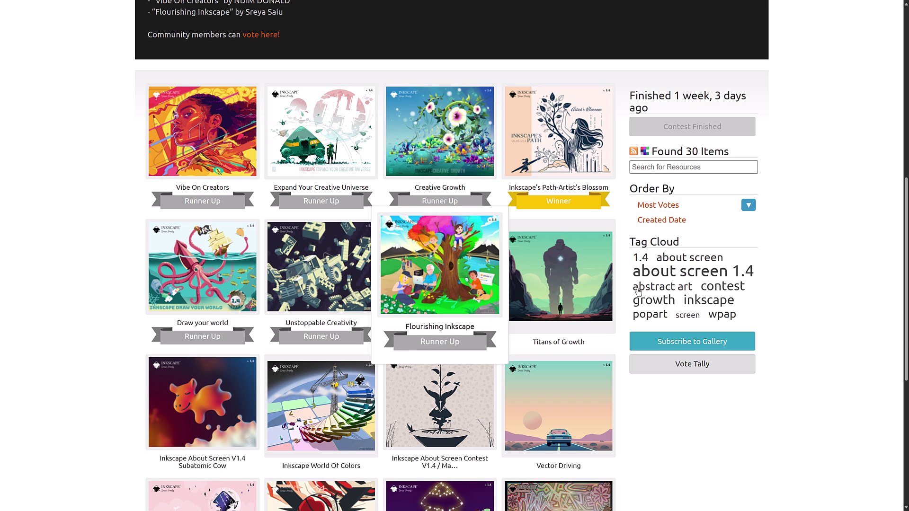
- Scroll up the Features of Inkscape page showing object creation, fill and path capabilities
scroll(829, 336, "up", 8)
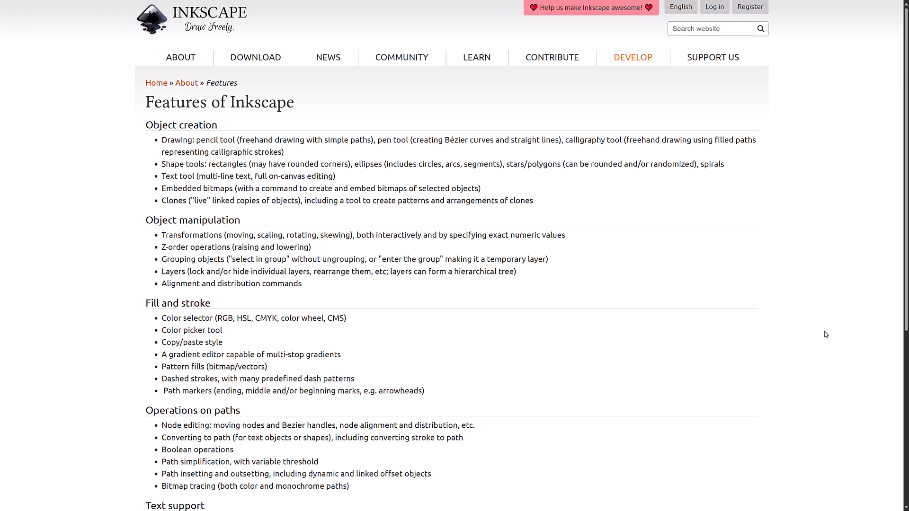